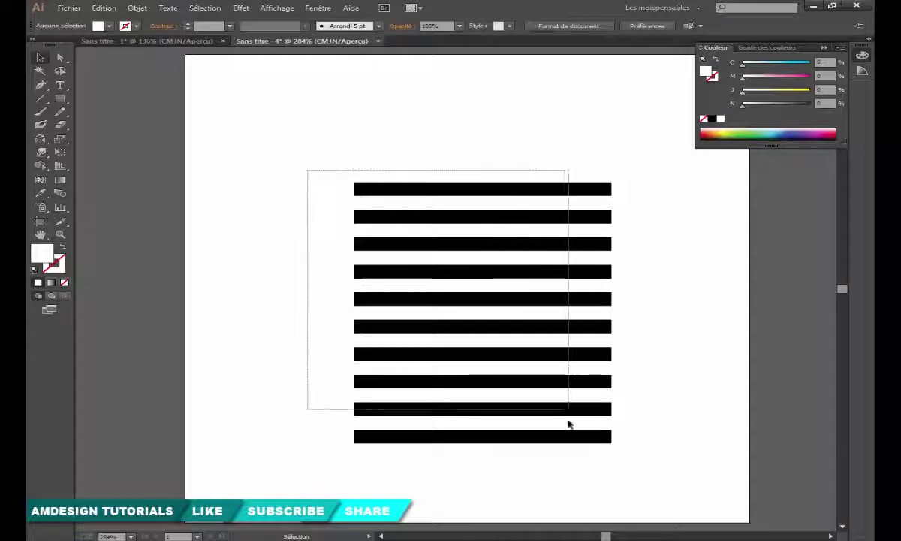
# Step: Group all the black and white horizontal stripes into one object
pyautogui.hotkey('ctrl', 'g')
pyautogui.press('v')
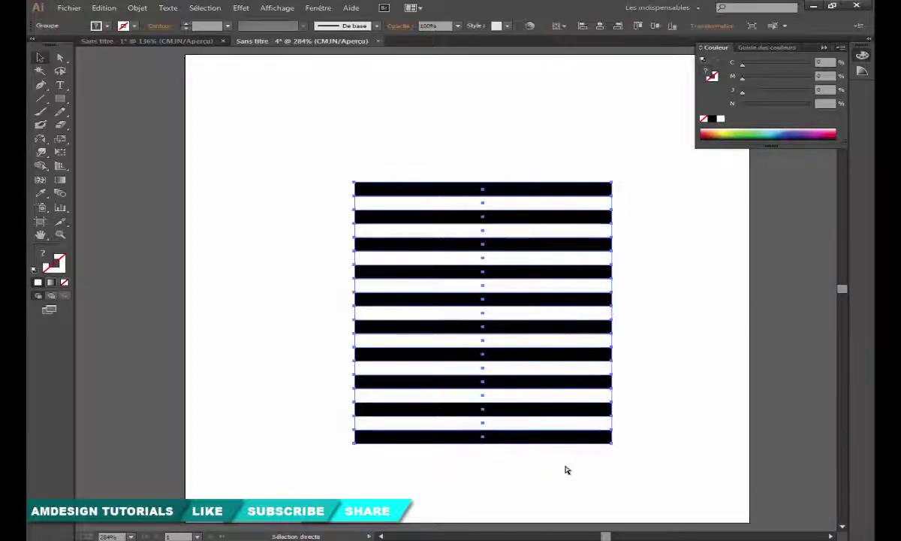
pyautogui.rightClick(414, 218)
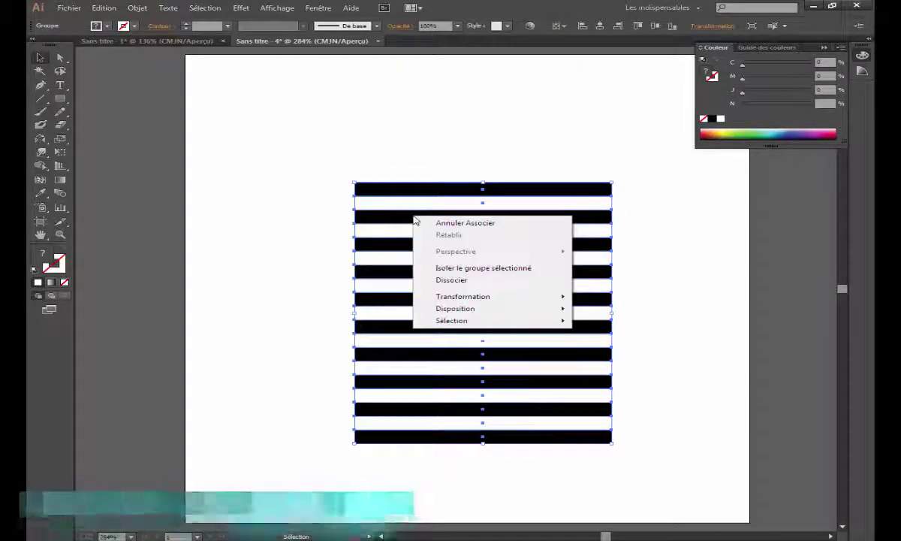
pyautogui.click(378, 177)
pyautogui.click(382, 187)
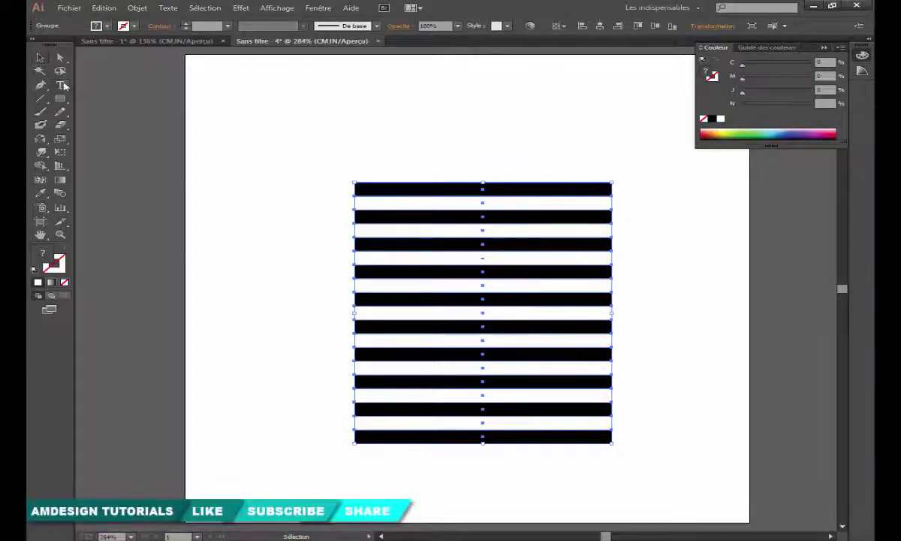
# Step: Add the text "Z" as a separate text object in the empty area above and left of the stripes
pyautogui.click(242, 130)
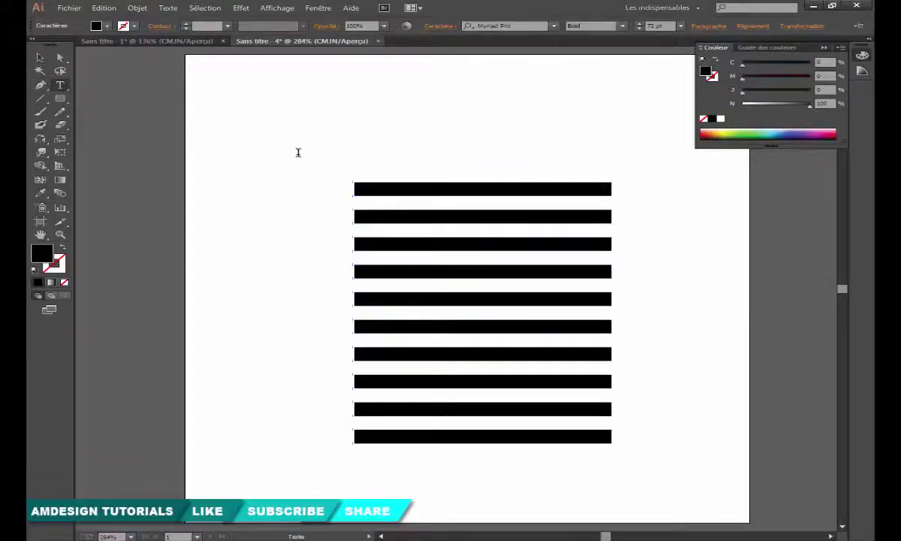
pyautogui.write('Z')
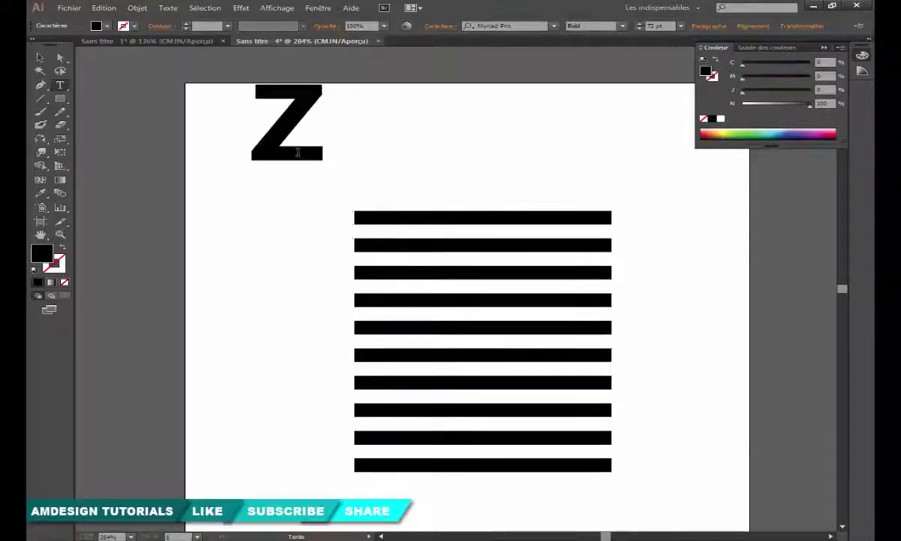
pyautogui.press('Escape')
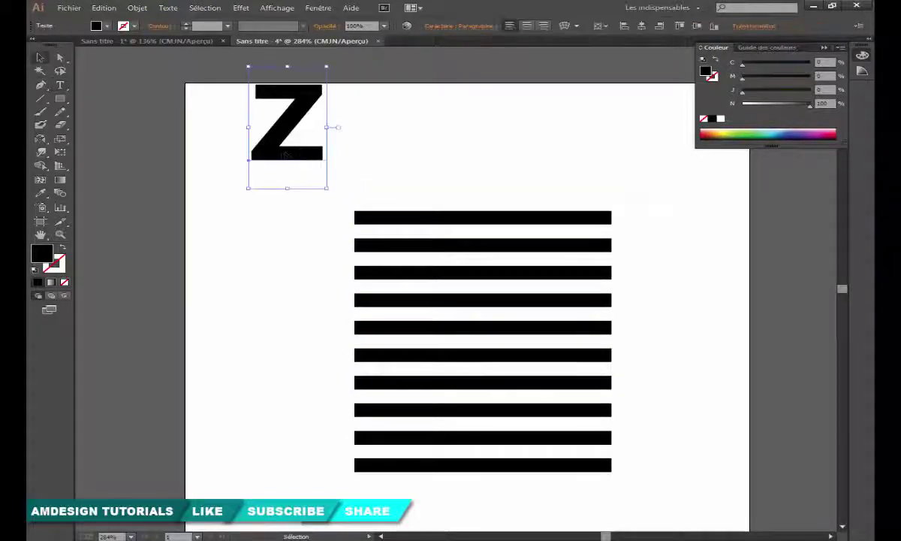
# Step: Set the letter Z's font to Arial Black and move it fully inside the artboard's upper-left corner
pyautogui.click(441, 26)
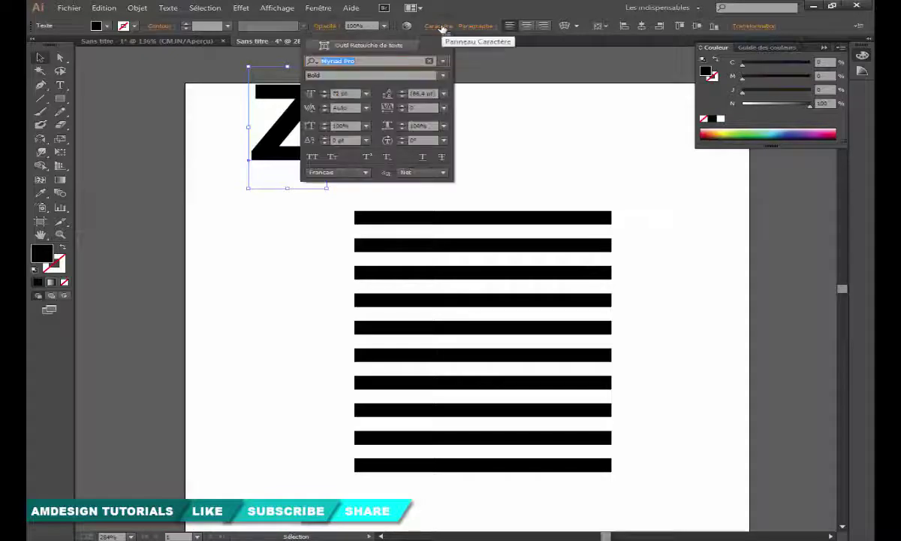
pyautogui.write('a')
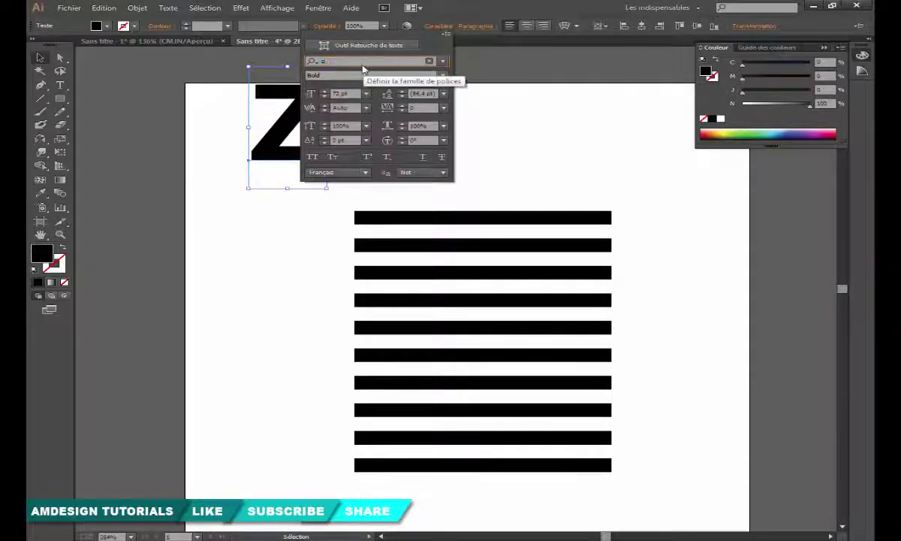
pyautogui.write('ri')
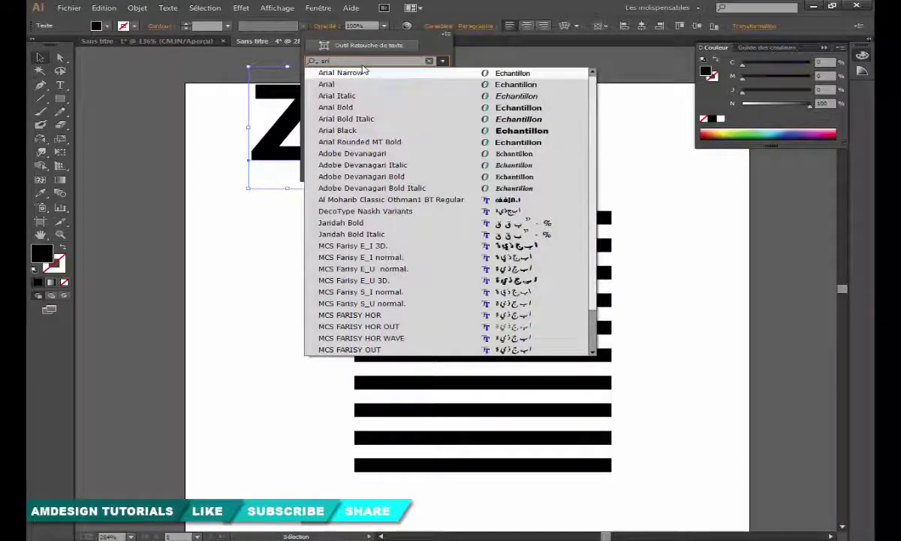
pyautogui.click(368, 131)
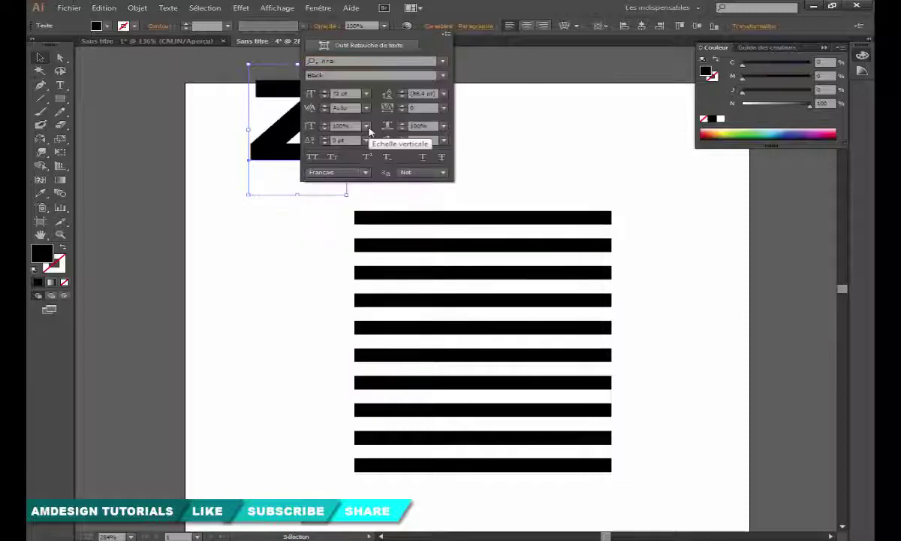
pyautogui.click(440, 27)
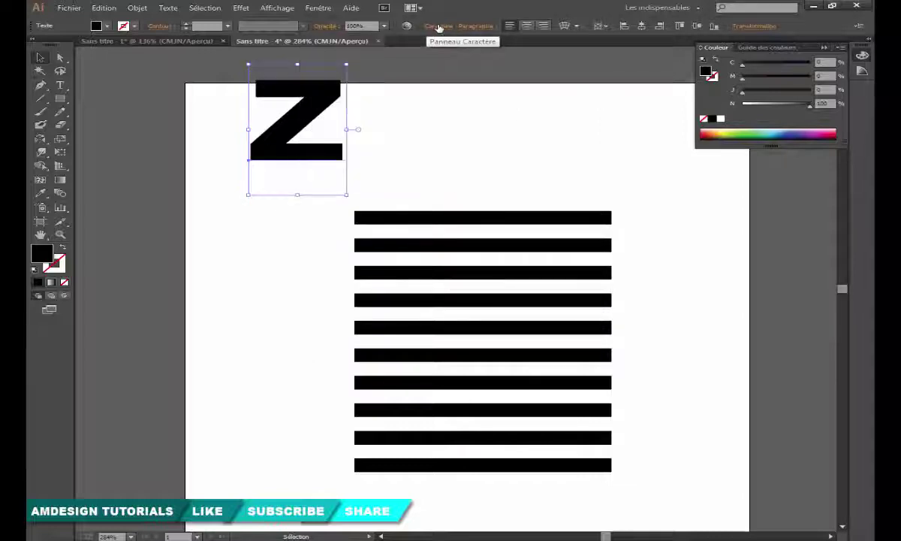
pyautogui.moveTo(320, 100); pyautogui.dragTo(284, 129)
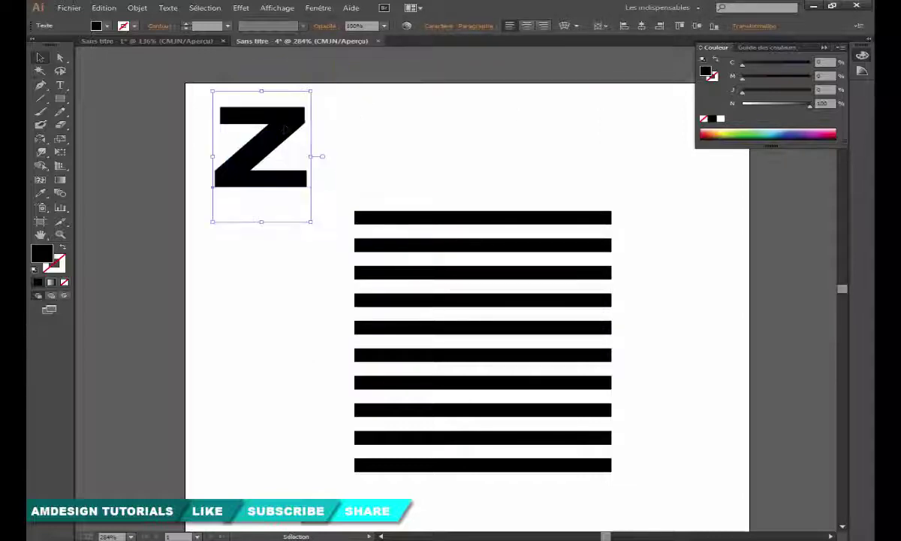
# Step: Distort the grouped stripes into irregular, zebra-like waves with repeated Warp strokes across the whole block, and deselect them
pyautogui.moveTo(406, 218); pyautogui.dragTo(327, 108)
pyautogui.press('space')
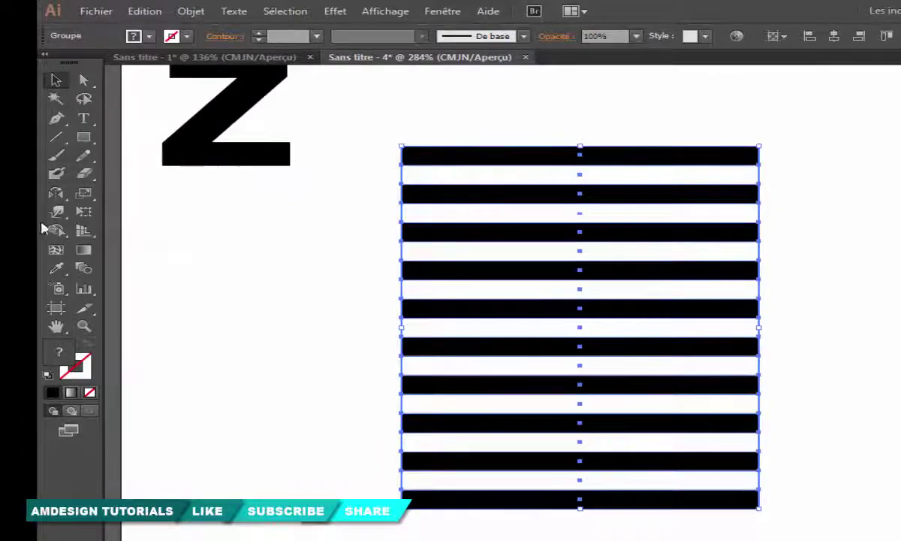
pyautogui.moveTo(73, 211)
pyautogui.mouseDown()
pyautogui.moveTo(78, 228)
pyautogui.moveTo(103, 229)
pyautogui.mouseUp()
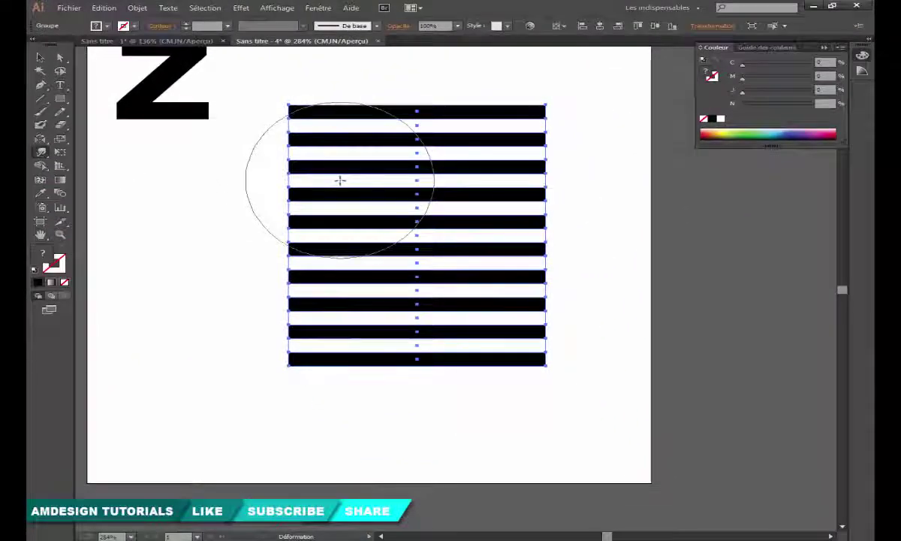
pyautogui.moveTo(358, 145); pyautogui.dragTo(350, 241)
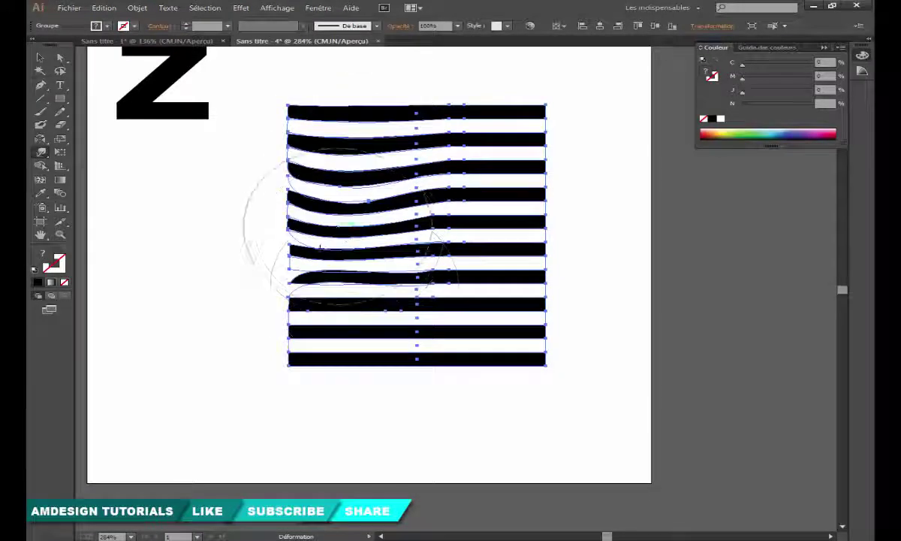
pyautogui.moveTo(377, 274)
pyautogui.mouseDown()
pyautogui.moveTo(447, 180)
pyautogui.moveTo(414, 212)
pyautogui.moveTo(465, 187)
pyautogui.moveTo(459, 177)
pyautogui.mouseUp()
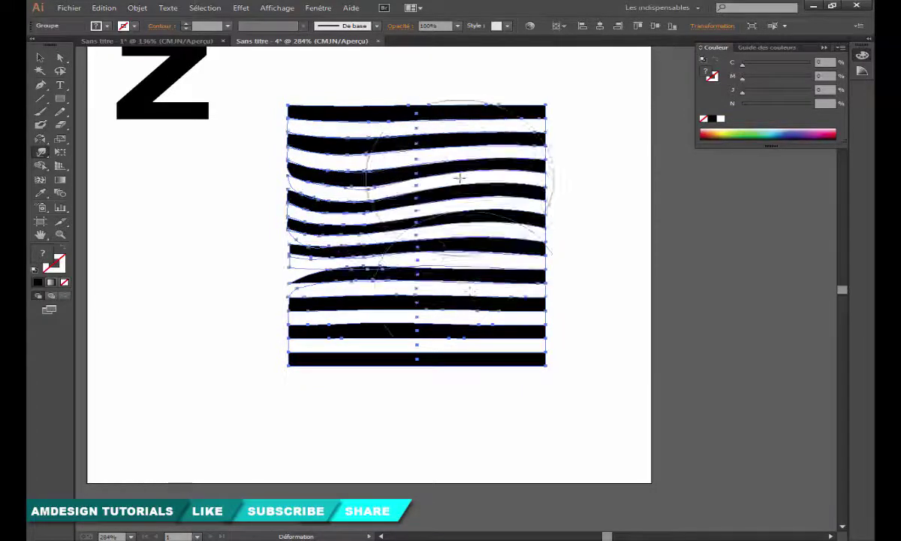
pyautogui.moveTo(469, 302)
pyautogui.mouseDown()
pyautogui.moveTo(448, 348)
pyautogui.moveTo(424, 320)
pyautogui.moveTo(346, 285)
pyautogui.moveTo(385, 260)
pyautogui.moveTo(394, 227)
pyautogui.mouseUp()
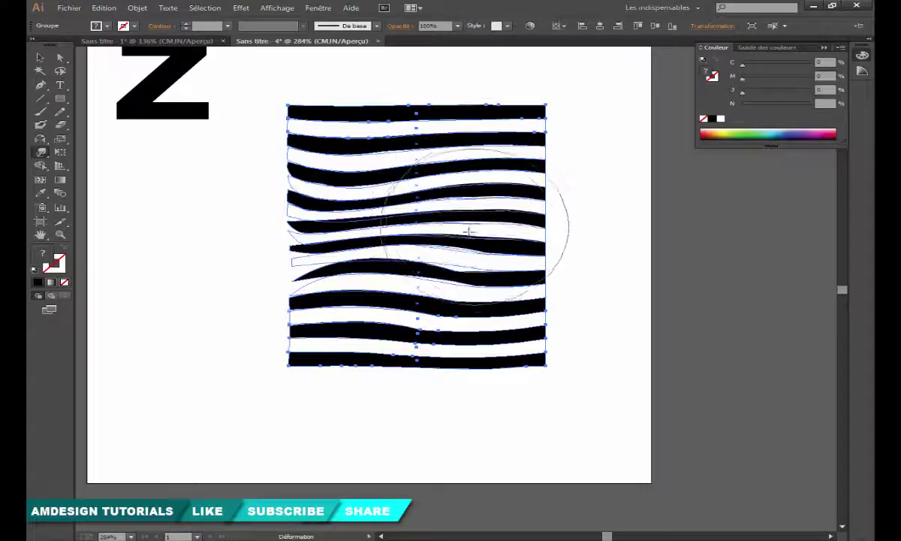
pyautogui.moveTo(465, 252); pyautogui.dragTo(472, 285)
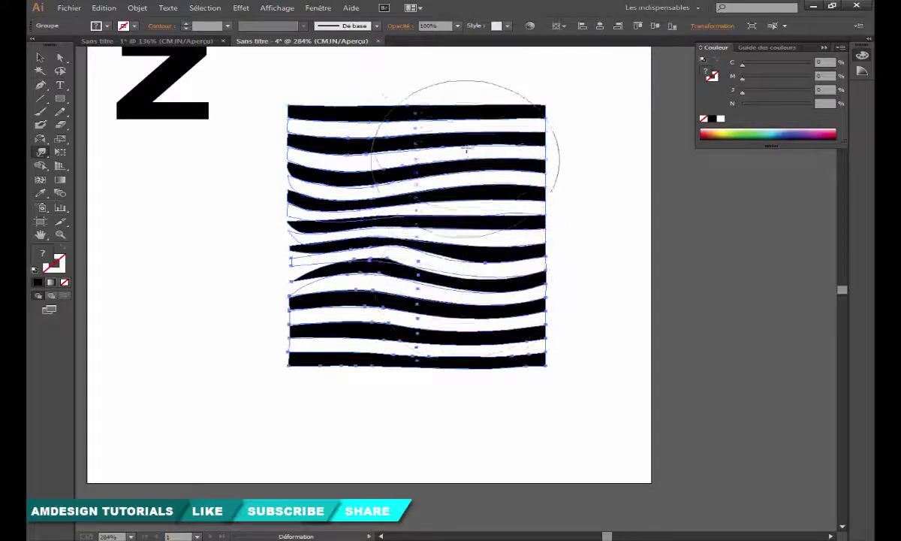
pyautogui.moveTo(466, 151)
pyautogui.mouseDown()
pyautogui.moveTo(444, 124)
pyautogui.moveTo(386, 127)
pyautogui.moveTo(370, 145)
pyautogui.moveTo(368, 182)
pyautogui.mouseUp()
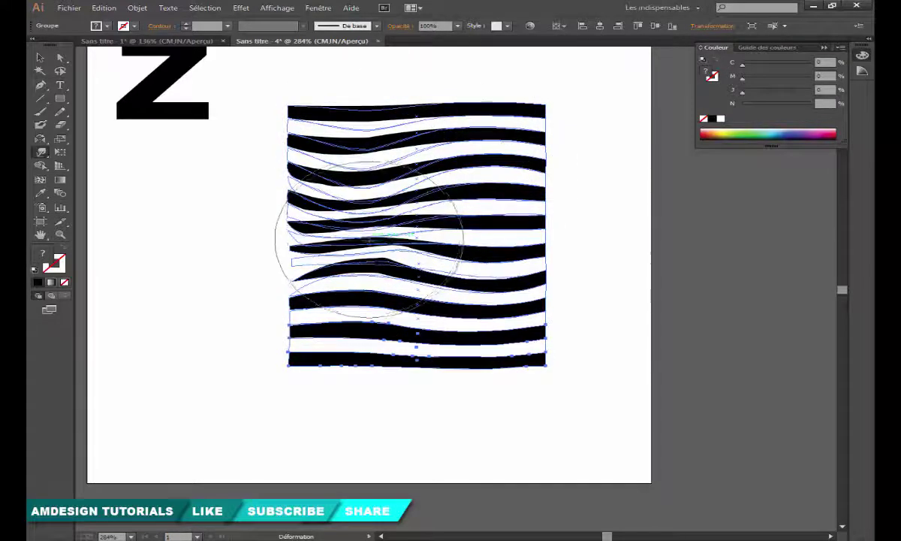
pyautogui.moveTo(370, 237); pyautogui.dragTo(369, 236)
pyautogui.moveTo(526, 273)
pyautogui.mouseDown()
pyautogui.moveTo(500, 323)
pyautogui.moveTo(480, 234)
pyautogui.mouseUp()
pyautogui.moveTo(475, 168); pyautogui.dragTo(475, 147)
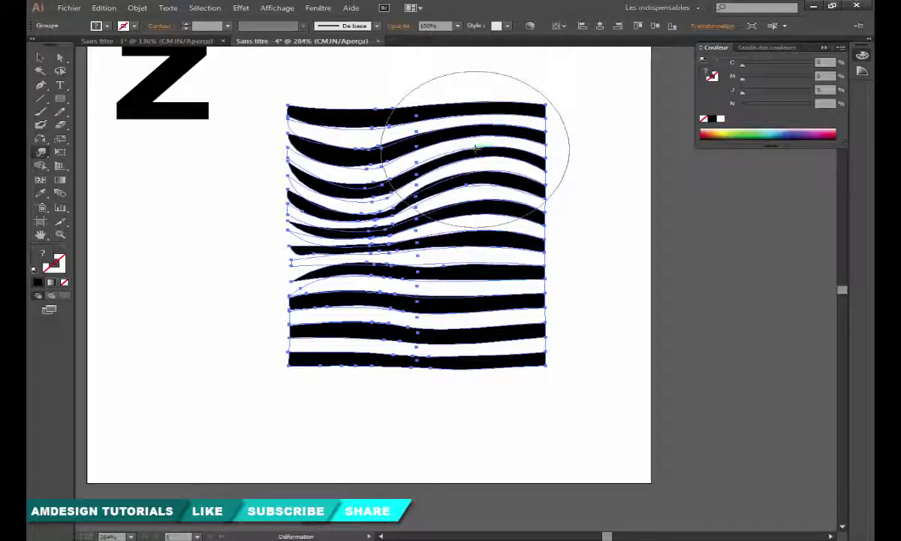
pyautogui.moveTo(379, 184); pyautogui.dragTo(396, 192)
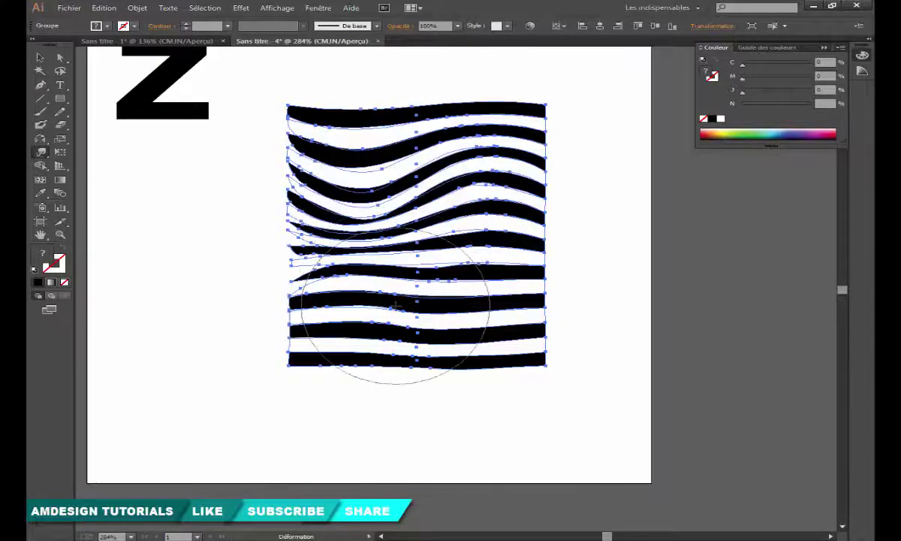
pyautogui.moveTo(395, 305); pyautogui.dragTo(395, 280)
pyautogui.moveTo(510, 287)
pyautogui.mouseDown()
pyautogui.moveTo(474, 317)
pyautogui.moveTo(488, 241)
pyautogui.moveTo(482, 266)
pyautogui.moveTo(515, 215)
pyautogui.moveTo(531, 233)
pyautogui.mouseUp()
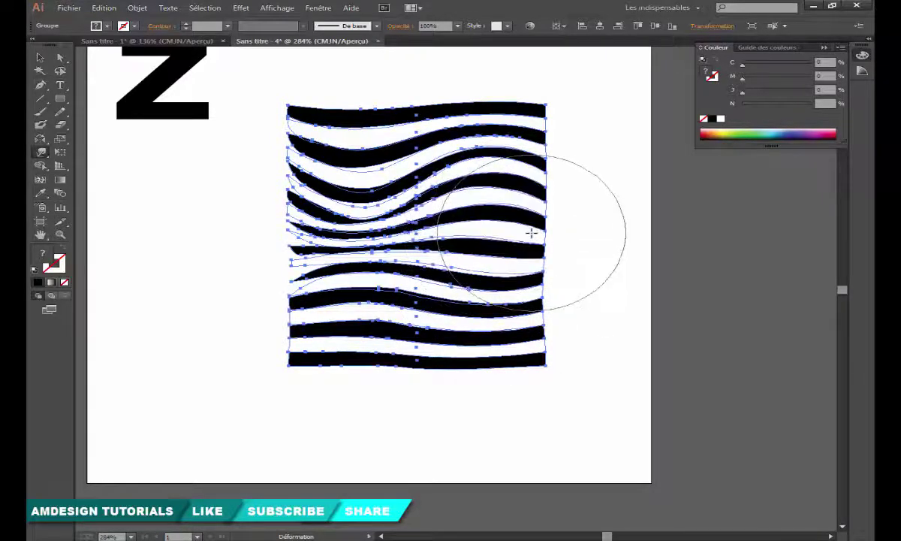
pyautogui.moveTo(455, 181)
pyautogui.mouseDown()
pyautogui.moveTo(402, 196)
pyautogui.moveTo(364, 239)
pyautogui.moveTo(368, 298)
pyautogui.moveTo(370, 274)
pyautogui.moveTo(424, 234)
pyautogui.mouseUp()
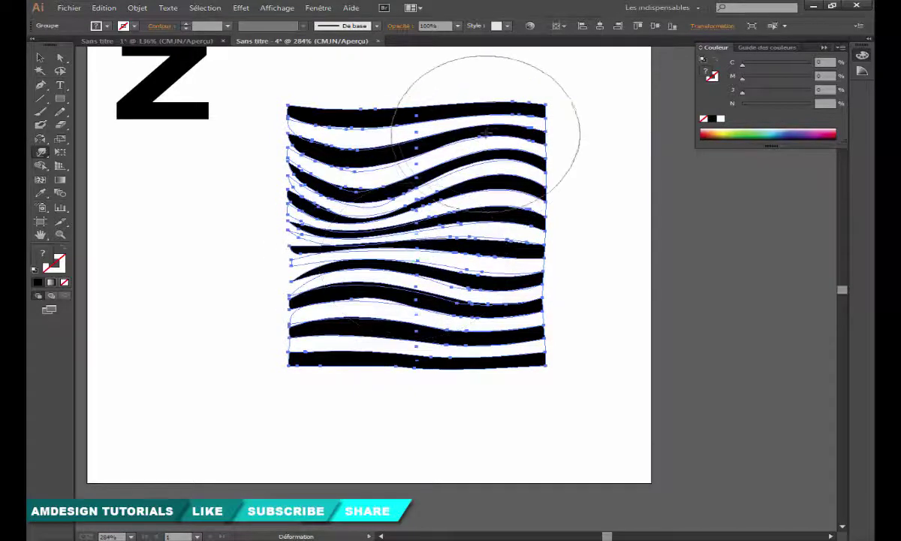
pyautogui.moveTo(485, 132)
pyautogui.mouseDown()
pyautogui.moveTo(497, 128)
pyautogui.moveTo(515, 159)
pyautogui.moveTo(489, 134)
pyautogui.moveTo(479, 137)
pyautogui.mouseUp()
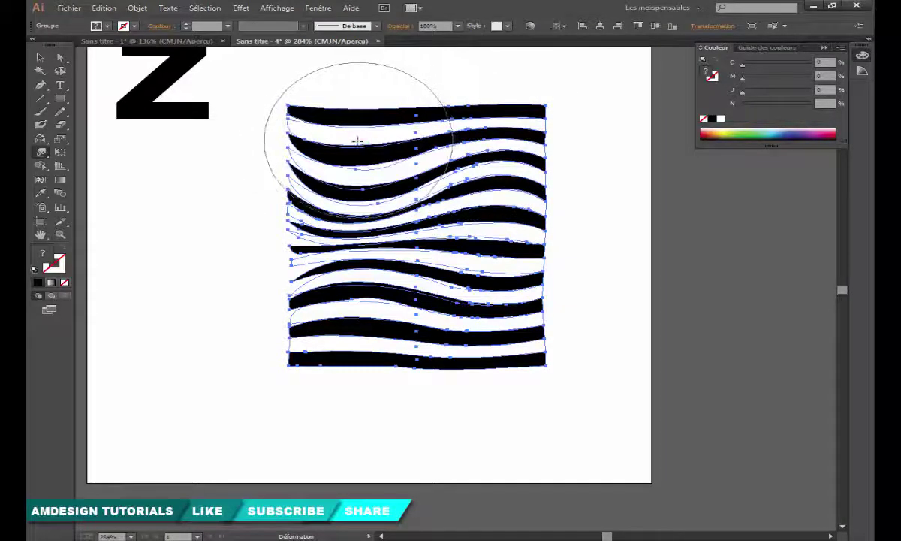
pyautogui.moveTo(368, 322); pyautogui.dragTo(375, 308)
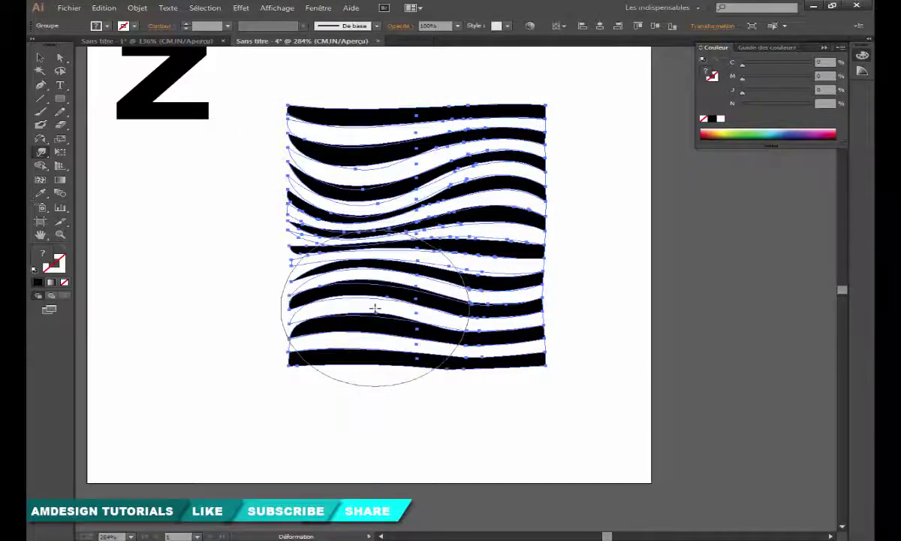
pyautogui.moveTo(488, 265); pyautogui.dragTo(464, 325)
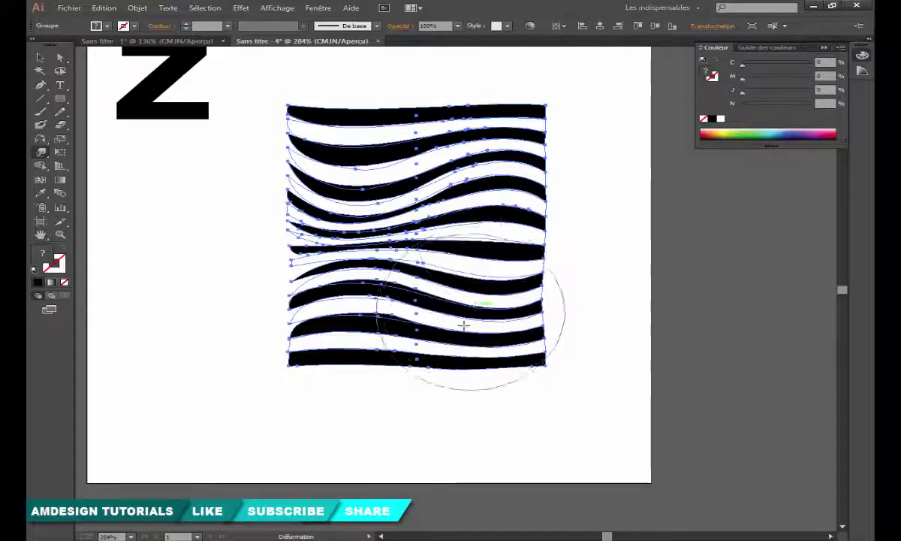
pyautogui.moveTo(499, 218)
pyautogui.mouseDown()
pyautogui.moveTo(499, 229)
pyautogui.moveTo(498, 185)
pyautogui.moveTo(518, 159)
pyautogui.moveTo(489, 139)
pyautogui.moveTo(492, 150)
pyautogui.moveTo(492, 132)
pyautogui.moveTo(465, 177)
pyautogui.moveTo(463, 209)
pyautogui.mouseUp()
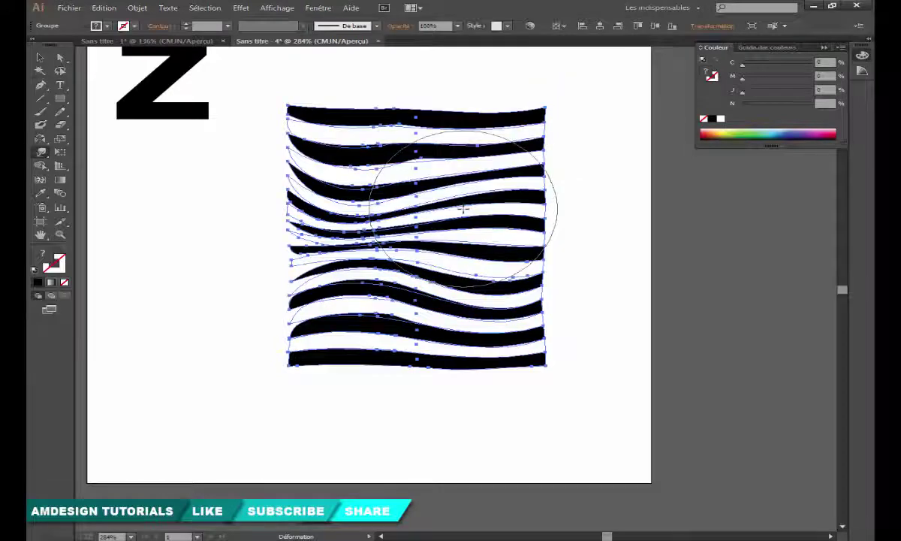
pyautogui.moveTo(384, 103); pyautogui.dragTo(388, 85)
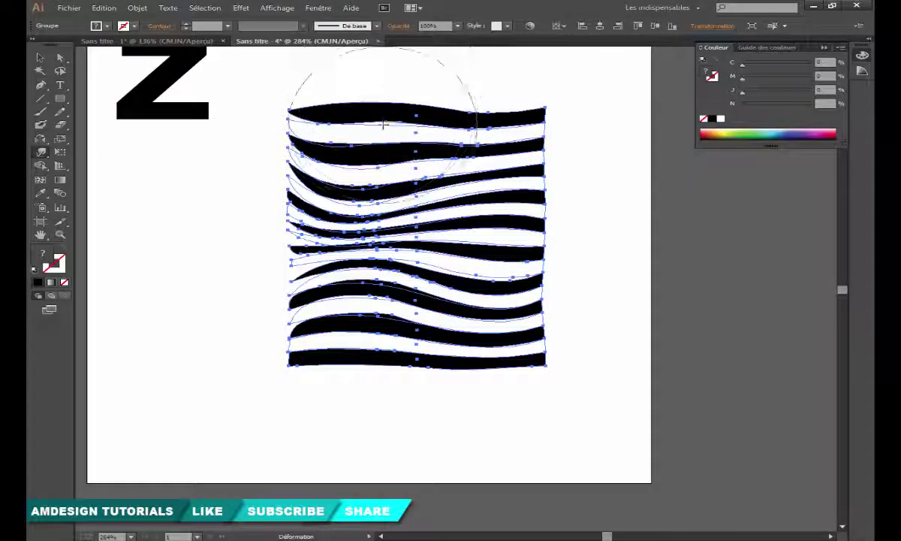
pyautogui.moveTo(383, 125); pyautogui.dragTo(332, 141)
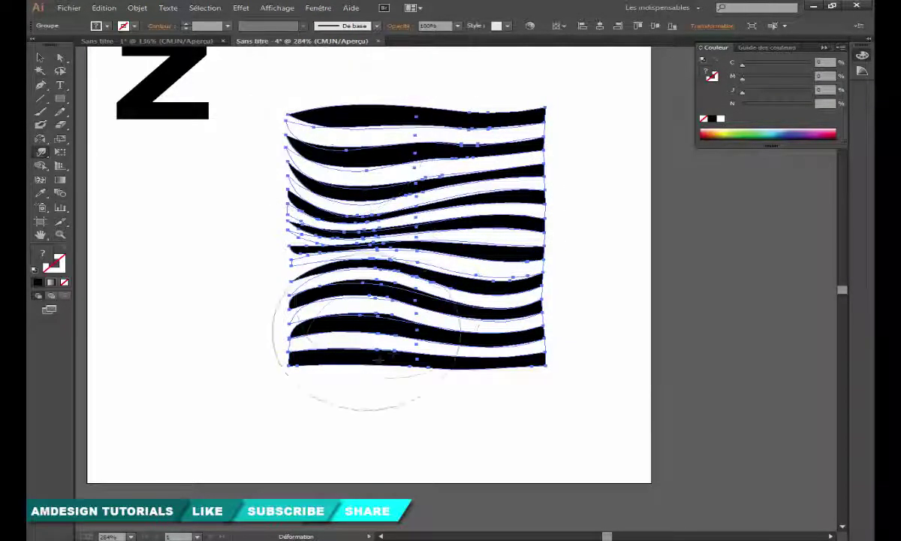
pyautogui.moveTo(379, 331)
pyautogui.mouseDown()
pyautogui.moveTo(391, 304)
pyautogui.moveTo(380, 359)
pyautogui.moveTo(392, 379)
pyautogui.moveTo(462, 377)
pyautogui.moveTo(485, 362)
pyautogui.moveTo(467, 337)
pyautogui.moveTo(444, 368)
pyautogui.mouseUp()
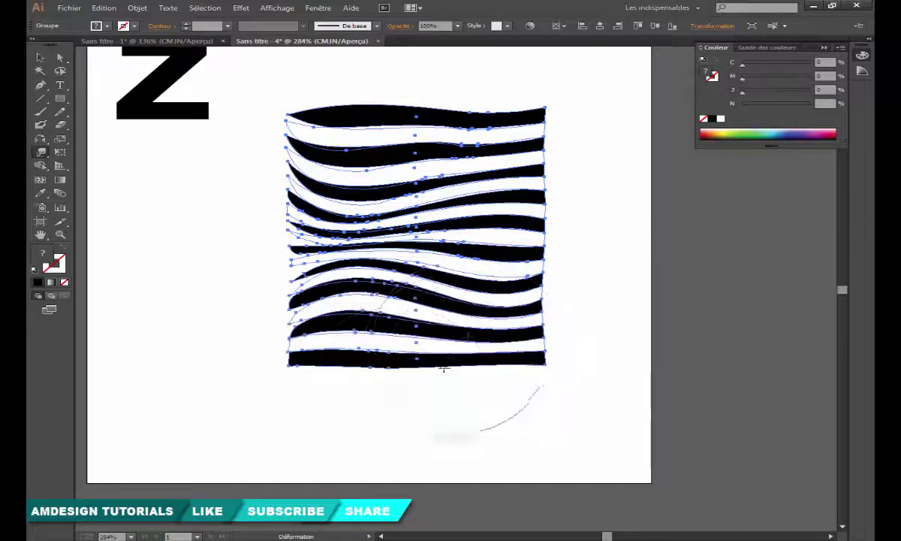
pyautogui.click(41, 60)
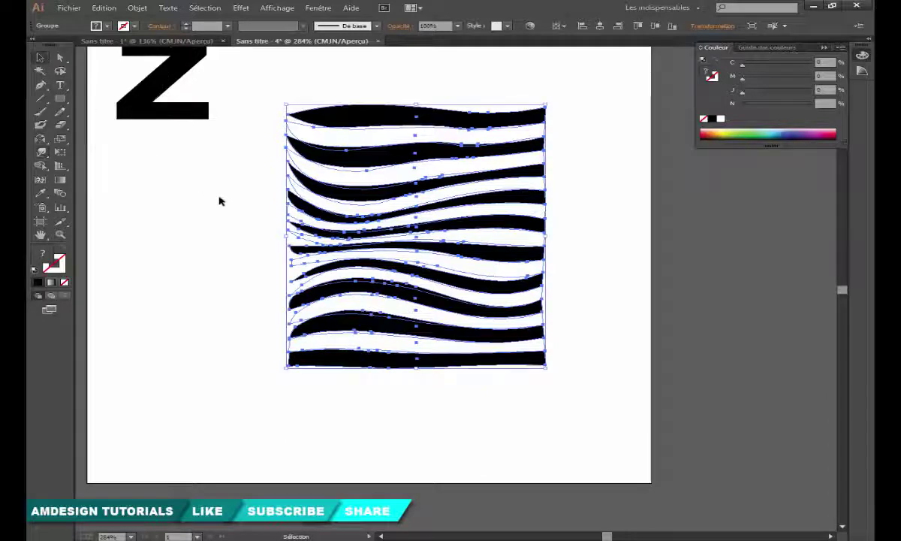
pyautogui.click(220, 199)
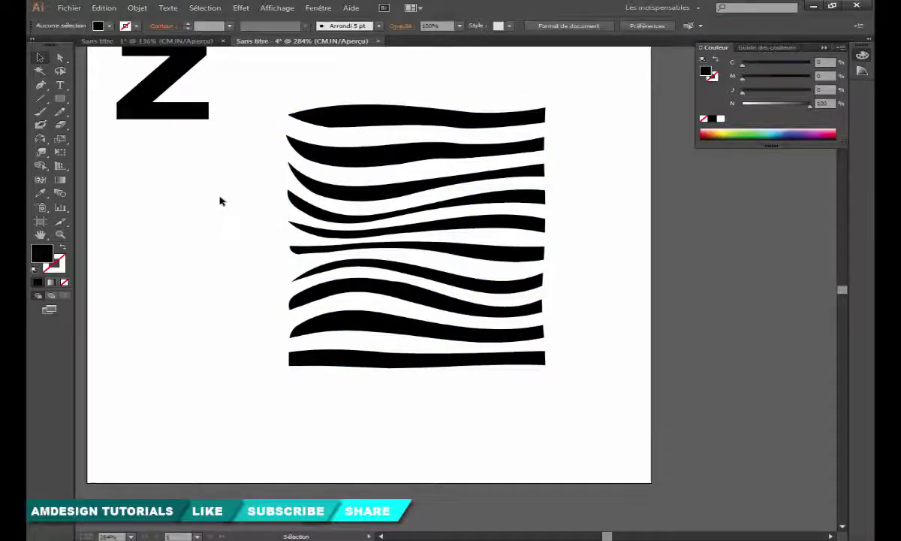
# Step: Reselect the wavy stripe group and refine the bends of its middle stripes with the Warp tool
pyautogui.click(481, 255)
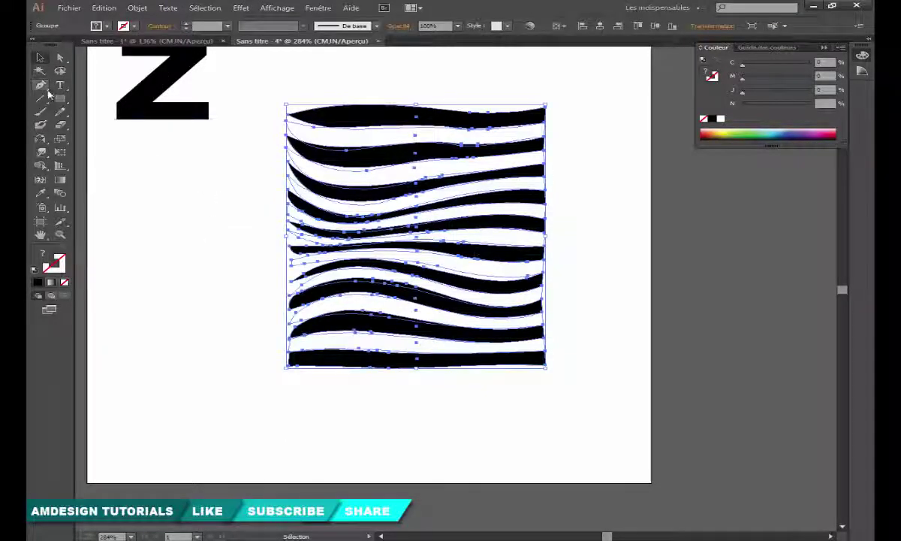
pyautogui.click(42, 153)
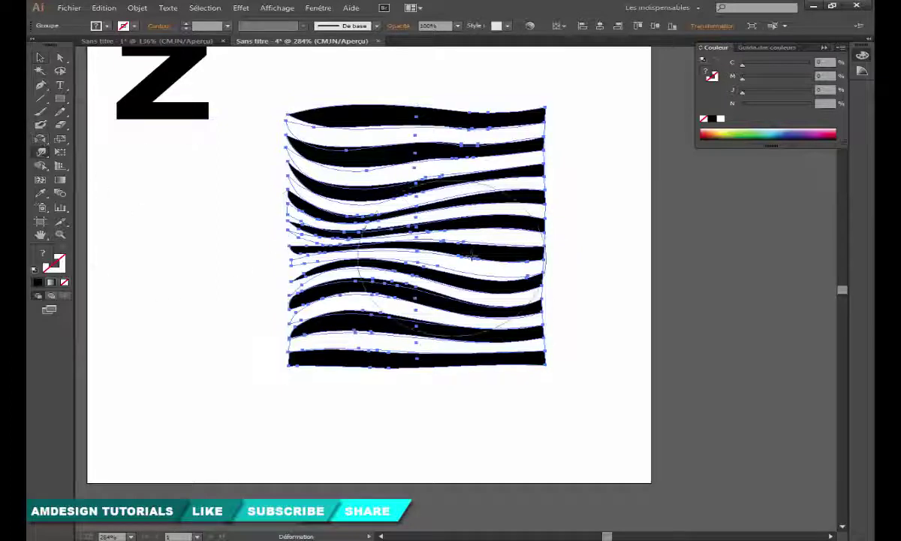
pyautogui.moveTo(453, 249)
pyautogui.mouseDown()
pyautogui.moveTo(419, 271)
pyautogui.moveTo(371, 262)
pyautogui.mouseUp()
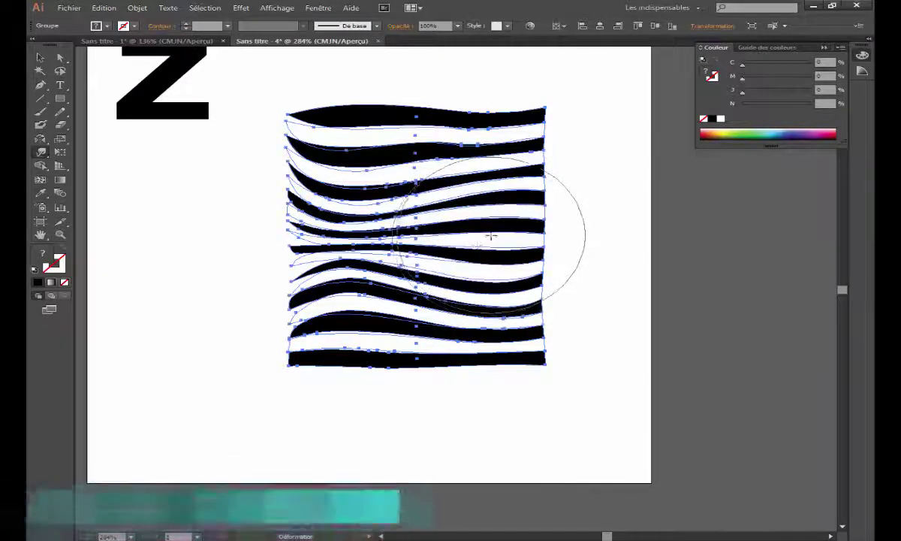
# Step: Move the letter Z onto the wavy stripe block and enlarge it until it covers most of the block
pyautogui.click(40, 58)
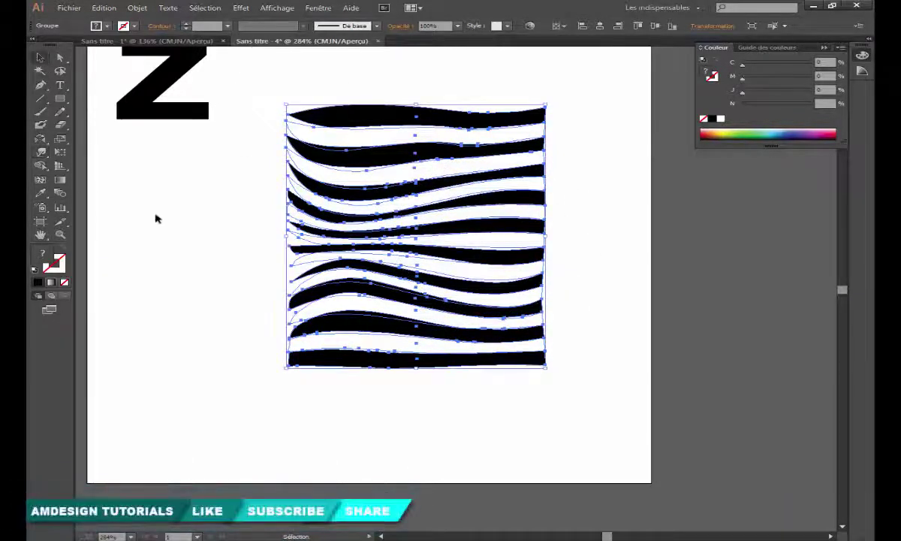
pyautogui.click(155, 216)
pyautogui.moveTo(156, 120); pyautogui.dragTo(349, 194)
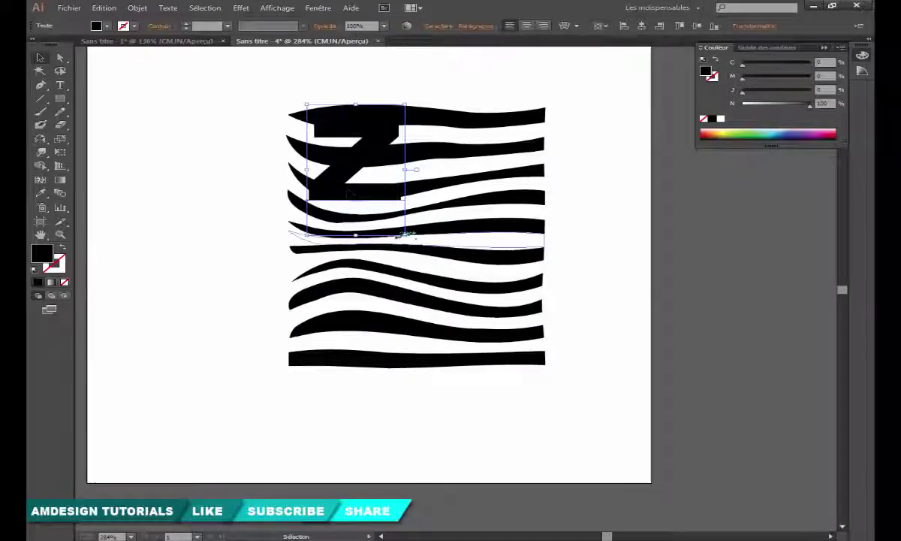
pyautogui.moveTo(405, 235); pyautogui.dragTo(545, 449)
pyautogui.moveTo(421, 217); pyautogui.dragTo(398, 192)
# Step: Convert the Z text to outlines and stretch the shape slightly wider and taller over the stripes
pyautogui.rightClick(468, 288)
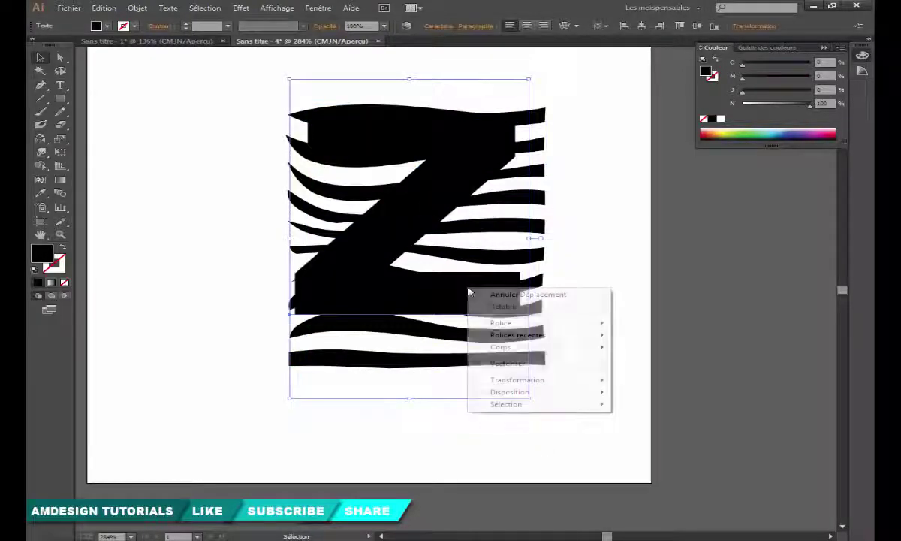
pyautogui.click(515, 364)
pyautogui.moveTo(526, 311); pyautogui.dragTo(539, 341)
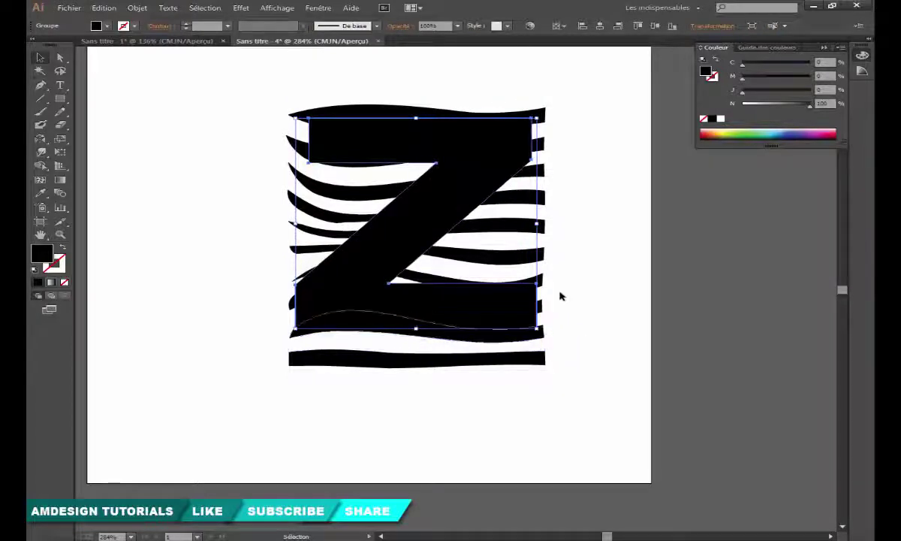
# Step: Reduce the stripe group's height from its lower edge so it ends just below the Z, and deselect it
pyautogui.keyDown('shift'); pyautogui.click(418, 357); pyautogui.keyUp('shift')
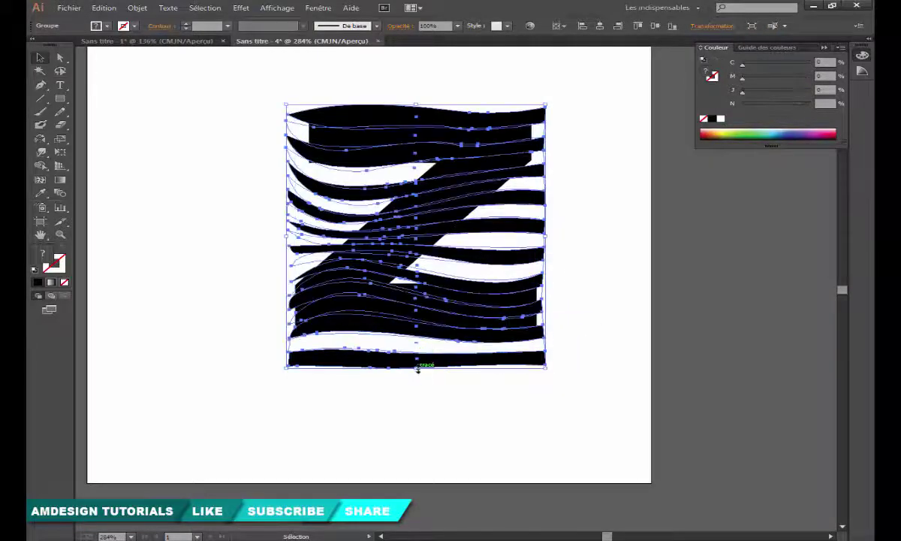
pyautogui.moveTo(419, 368); pyautogui.dragTo(417, 339)
pyautogui.click(424, 365)
pyautogui.click(419, 344)
pyautogui.click(425, 362)
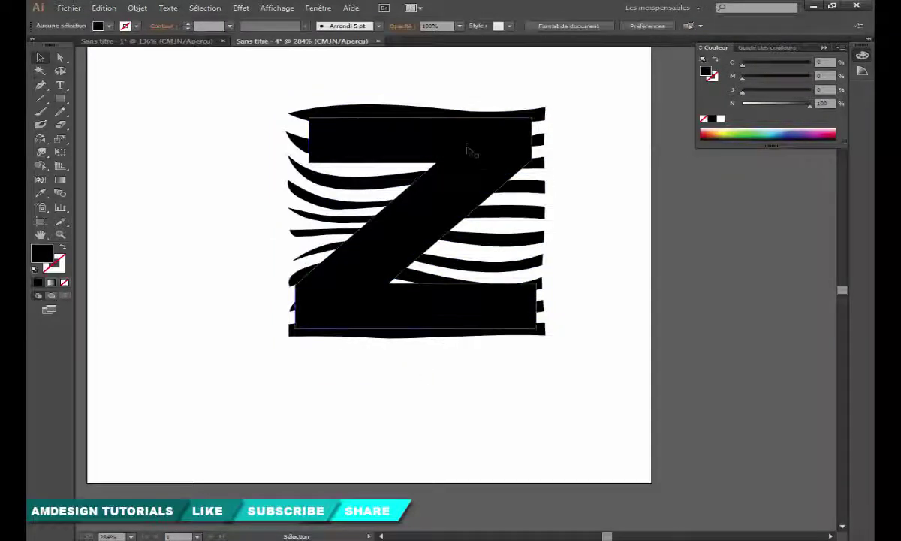
# Step: Swap the Z's fill and stroke so it has no fill and a black outline, and deselect it
pyautogui.click(467, 147)
pyautogui.click(62, 248)
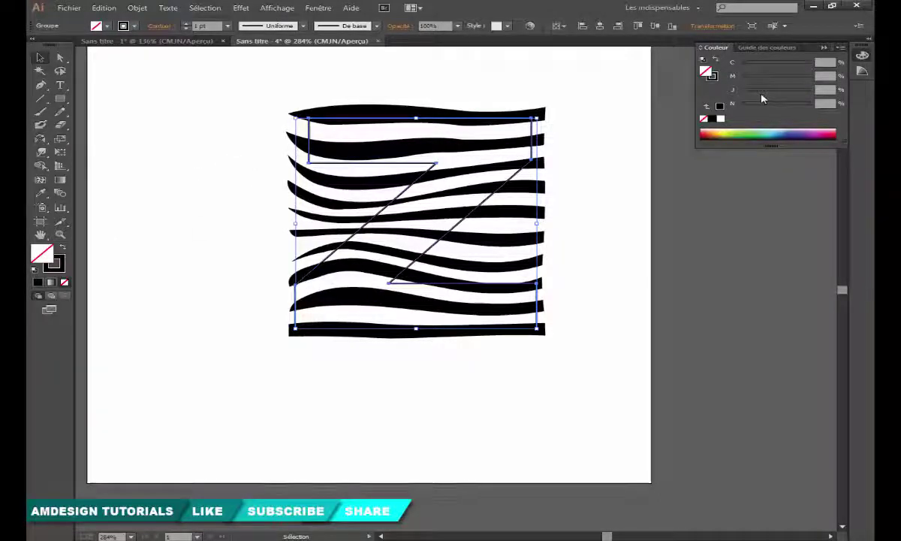
pyautogui.click(577, 142)
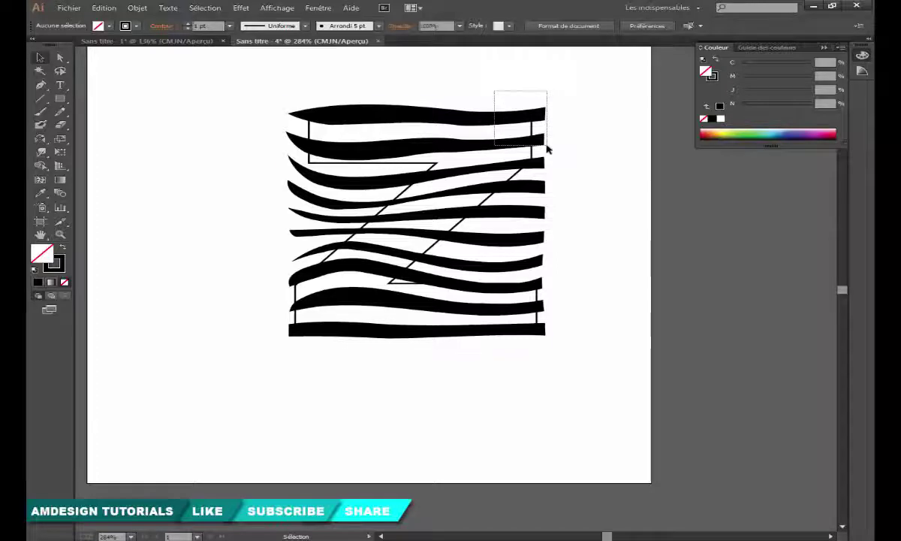
# Step: Clip the stripes to the Z outline with a clipping mask and move the clipped letter up and to the left
pyautogui.moveTo(546, 149); pyautogui.dragTo(548, 149)
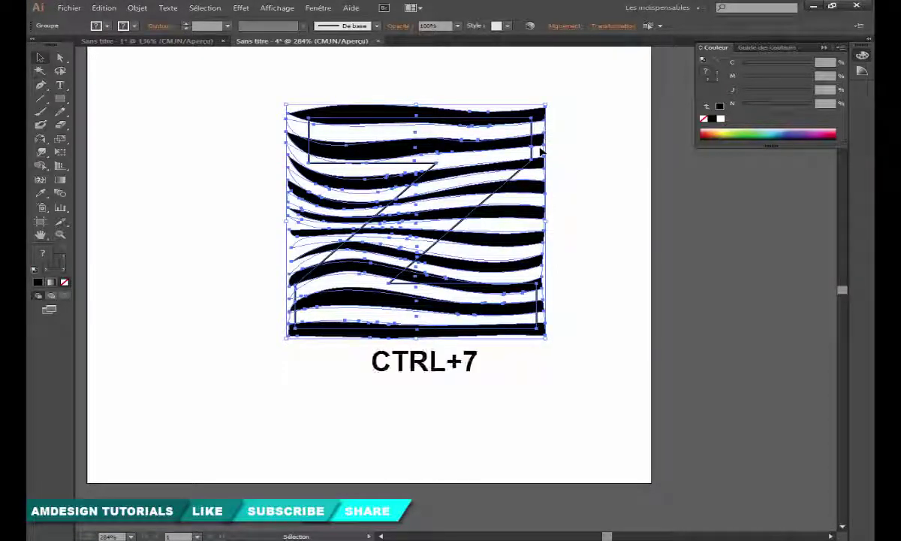
pyautogui.hotkey('ctrl', '7')
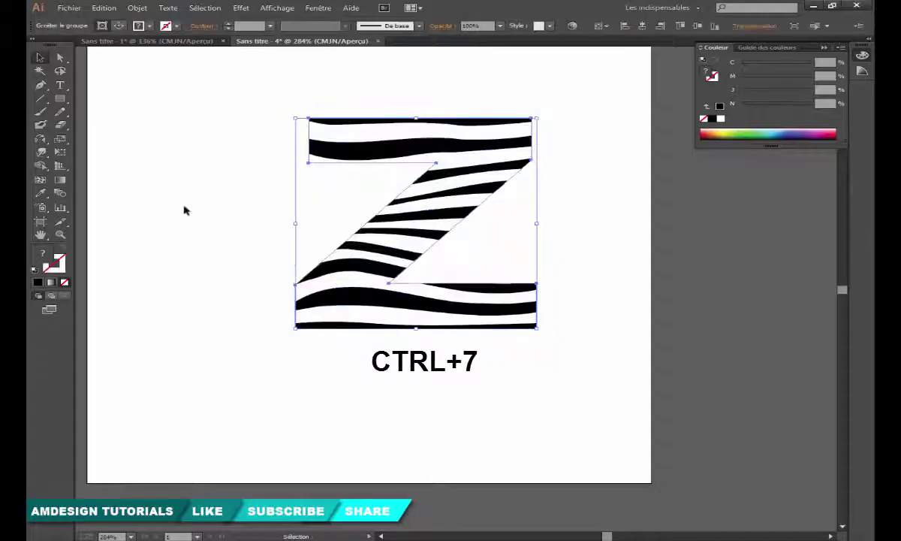
pyautogui.click(185, 209)
pyautogui.moveTo(470, 186); pyautogui.dragTo(400, 168)
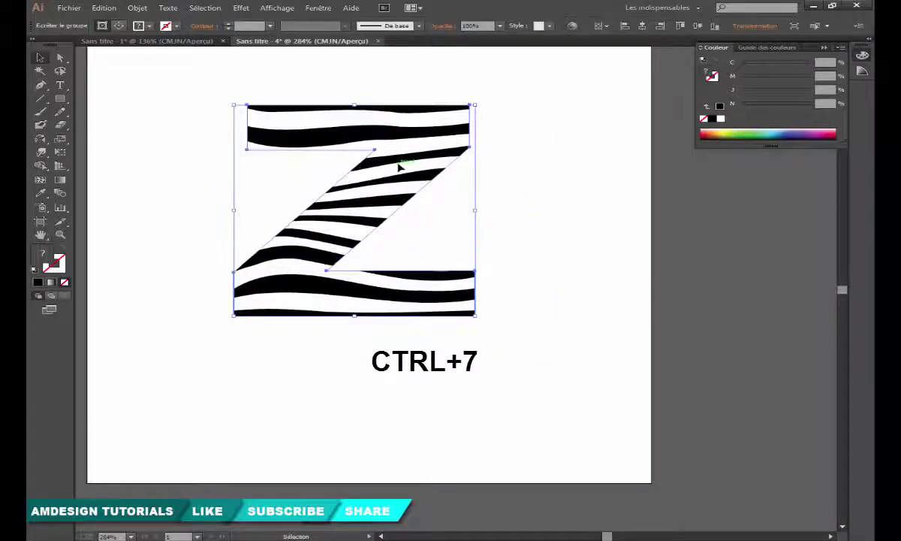
pyautogui.click(135, 8)
pyautogui.press('Escape')
pyautogui.click(294, 153)
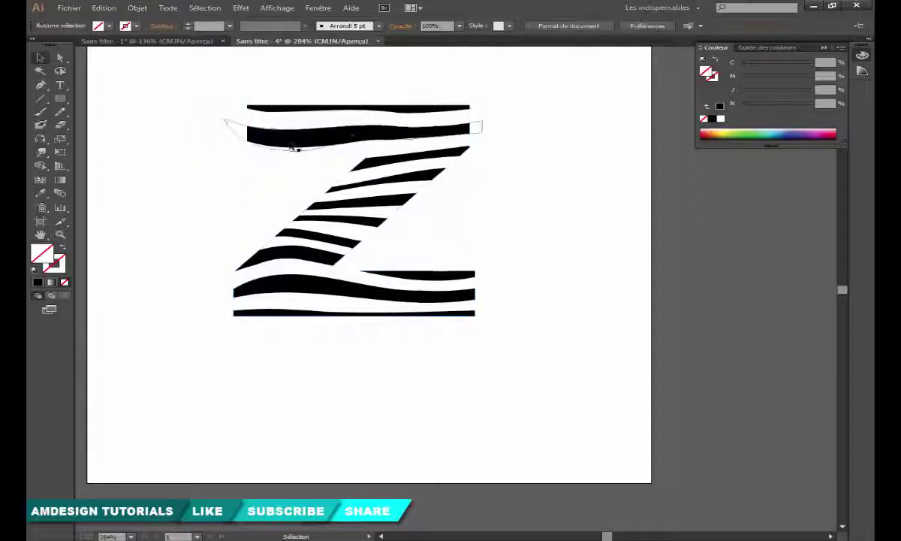
pyautogui.click(291, 140)
pyautogui.moveTo(60, 58); pyautogui.dragTo(113, 69)
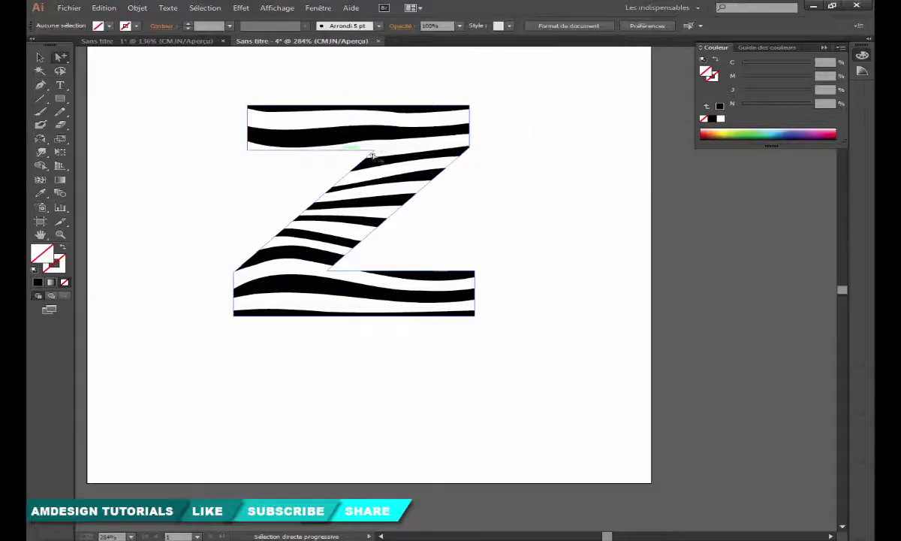
pyautogui.doubleClick(391, 135)
pyautogui.click(137, 9)
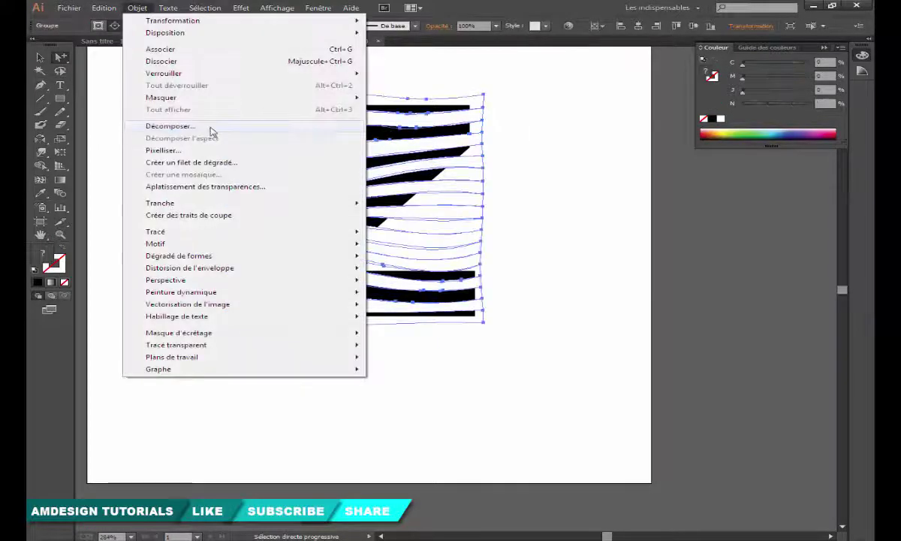
pyautogui.click(212, 132)
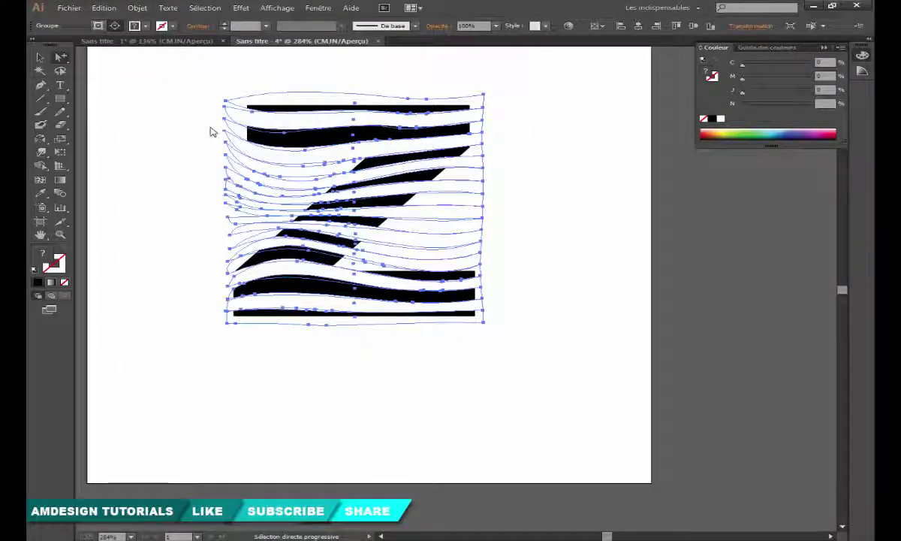
pyautogui.click(190, 123)
pyautogui.press('v')
# Step: Select the clipped Z and set the Warp tool's brush to 50 px wide and 50 px high, changing its intensity
pyautogui.click(334, 134)
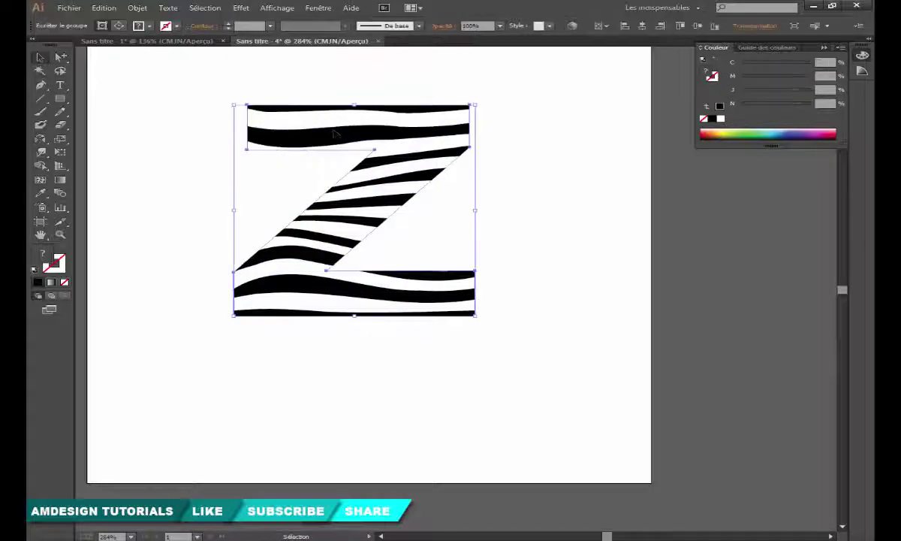
pyautogui.click(41, 153)
pyautogui.doubleClick(42, 153)
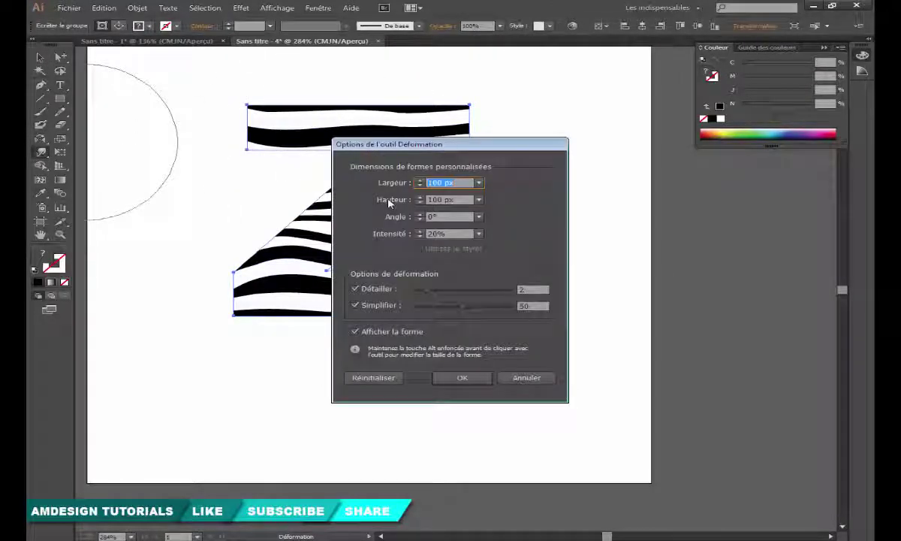
pyautogui.click(478, 183)
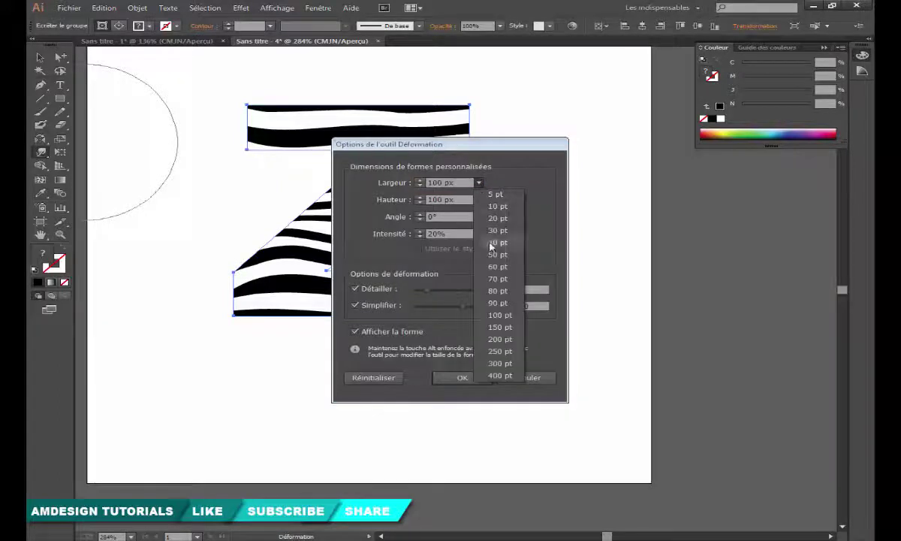
pyautogui.click(496, 254)
pyautogui.click(479, 199)
pyautogui.click(497, 272)
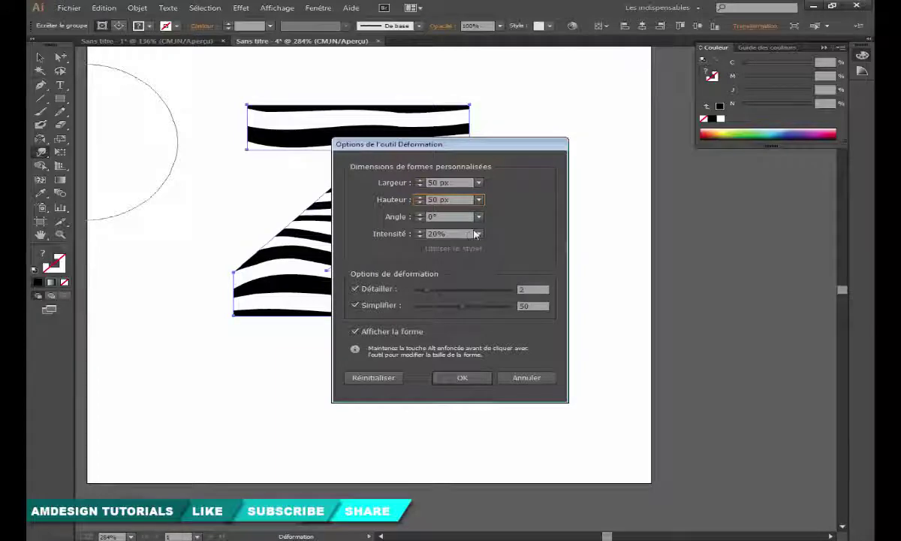
pyautogui.click(477, 233)
pyautogui.click(517, 302)
pyautogui.click(462, 377)
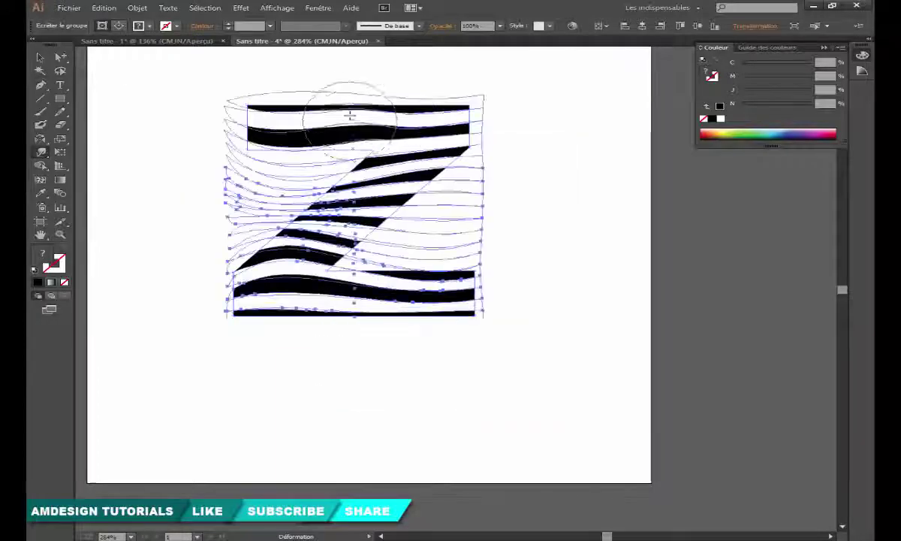
# Step: Warp the Z's arms, diagonal and corners with repeated strokes into soft, rounded, irregular contours, and deselect it
pyautogui.moveTo(350, 116); pyautogui.dragTo(298, 92)
pyautogui.moveTo(302, 141); pyautogui.dragTo(301, 152)
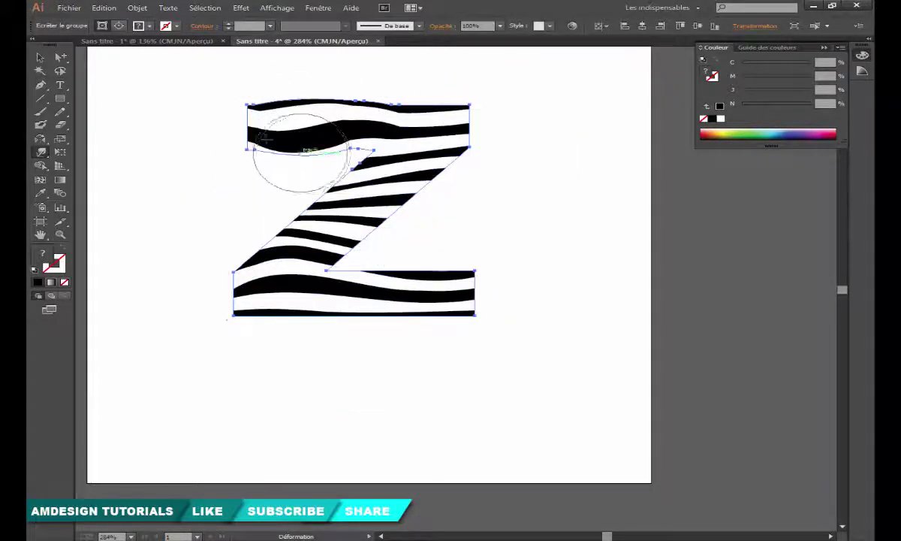
pyautogui.moveTo(257, 128); pyautogui.dragTo(235, 123)
pyautogui.moveTo(428, 115); pyautogui.dragTo(442, 110)
pyautogui.moveTo(422, 173); pyautogui.dragTo(430, 187)
pyautogui.moveTo(338, 203); pyautogui.dragTo(327, 195)
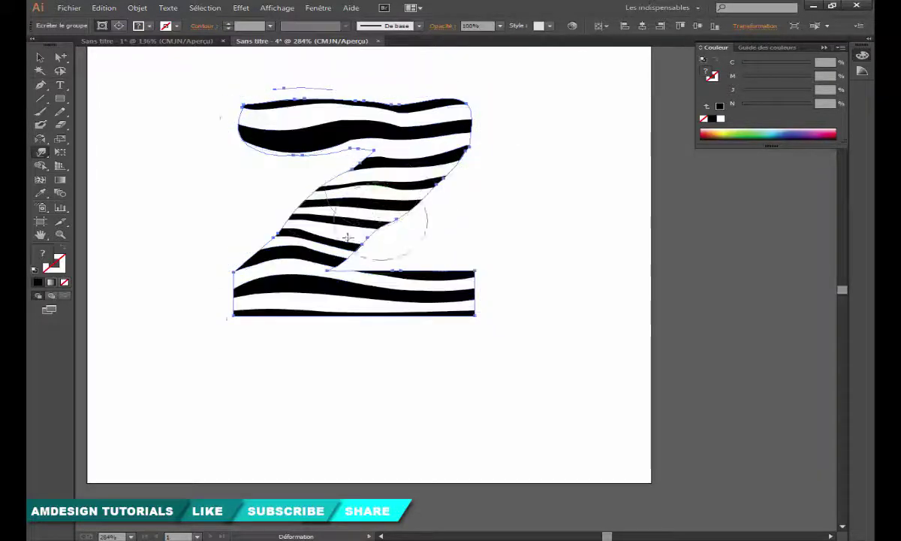
pyautogui.moveTo(251, 252); pyautogui.dragTo(239, 250)
pyautogui.moveTo(256, 302); pyautogui.dragTo(245, 304)
pyautogui.moveTo(296, 304)
pyautogui.mouseDown()
pyautogui.moveTo(408, 319)
pyautogui.moveTo(491, 295)
pyautogui.moveTo(461, 300)
pyautogui.moveTo(473, 296)
pyautogui.moveTo(459, 257)
pyautogui.moveTo(457, 271)
pyautogui.moveTo(486, 281)
pyautogui.mouseUp()
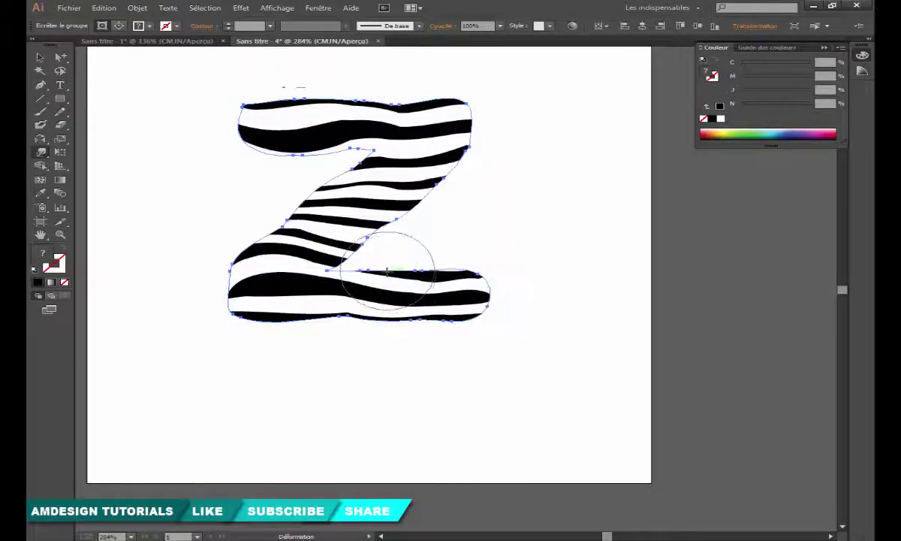
pyautogui.moveTo(389, 266); pyautogui.dragTo(400, 271)
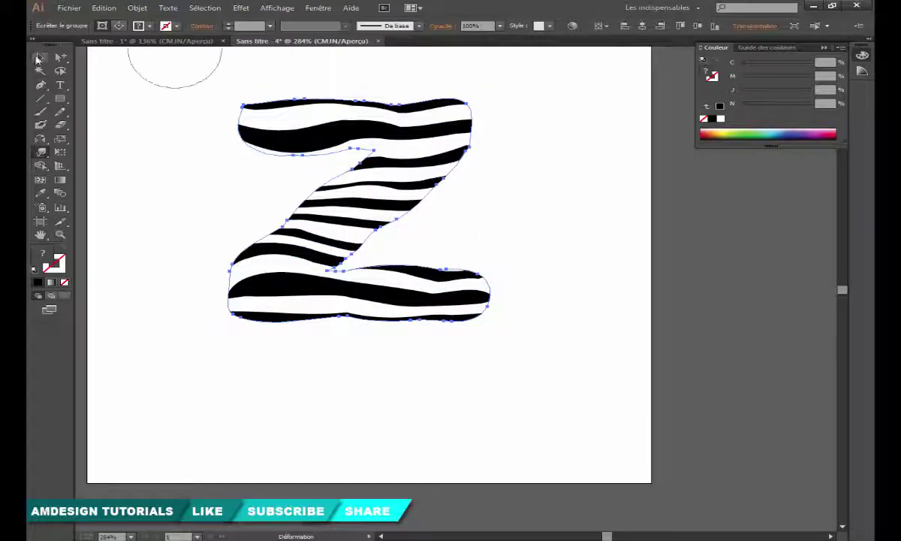
pyautogui.click(39, 59)
pyautogui.click(479, 263)
# Step: Duplicate the striped Z with a small offset down and to the right of the original
pyautogui.keyDown('ctrl'); pyautogui.keyDown('alt'); pyautogui.click(452, 240); pyautogui.keyUp('alt'); pyautogui.keyUp('ctrl')
pyautogui.click(445, 249)
pyautogui.click(509, 255)
pyautogui.keyDown('ctrl'); pyautogui.click(436, 257); pyautogui.keyUp('ctrl')
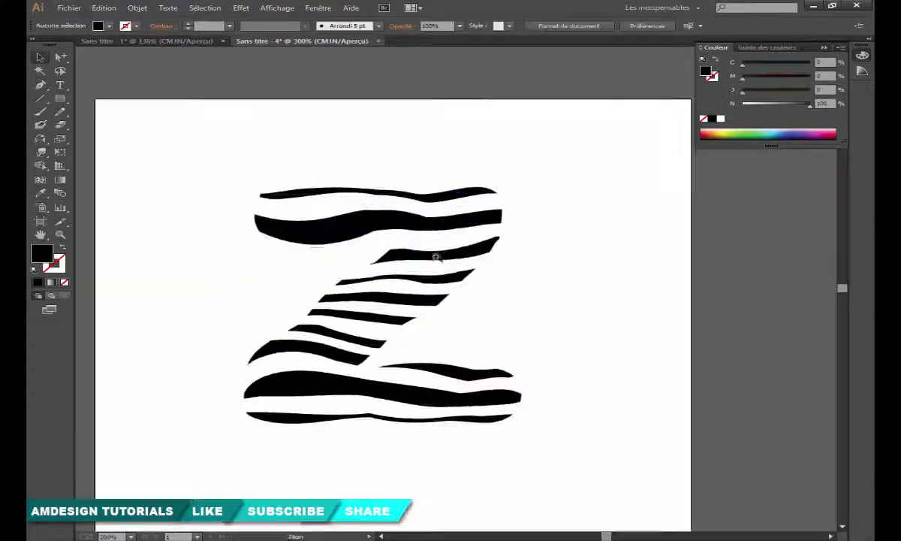
pyautogui.hotkey('ctrl', '+')
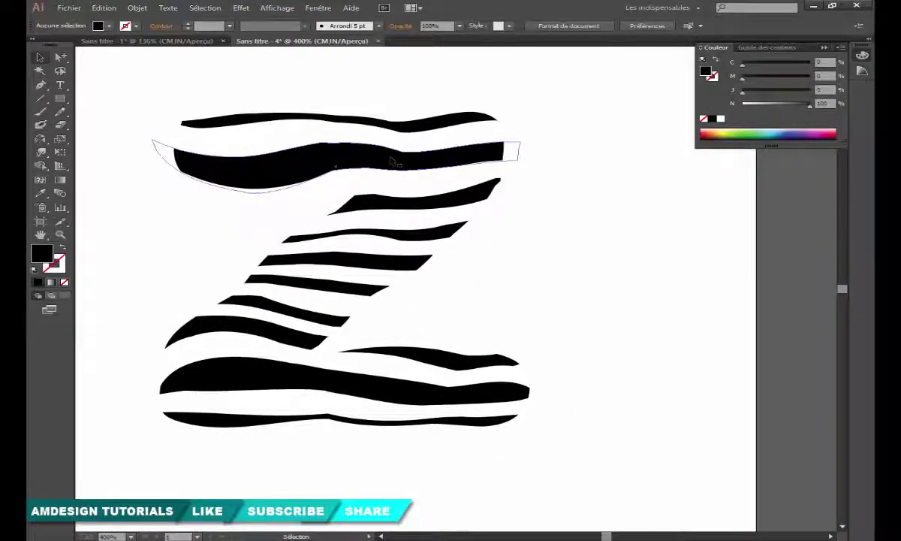
pyautogui.click(390, 161)
pyautogui.moveTo(391, 160)
pyautogui.mouseDown()
pyautogui.moveTo(411, 169)
pyautogui.moveTo(402, 167)
pyautogui.mouseUp()
# Step: Send the duplicate Z behind the original and fill it with black as a shadow
pyautogui.rightClick(402, 164)
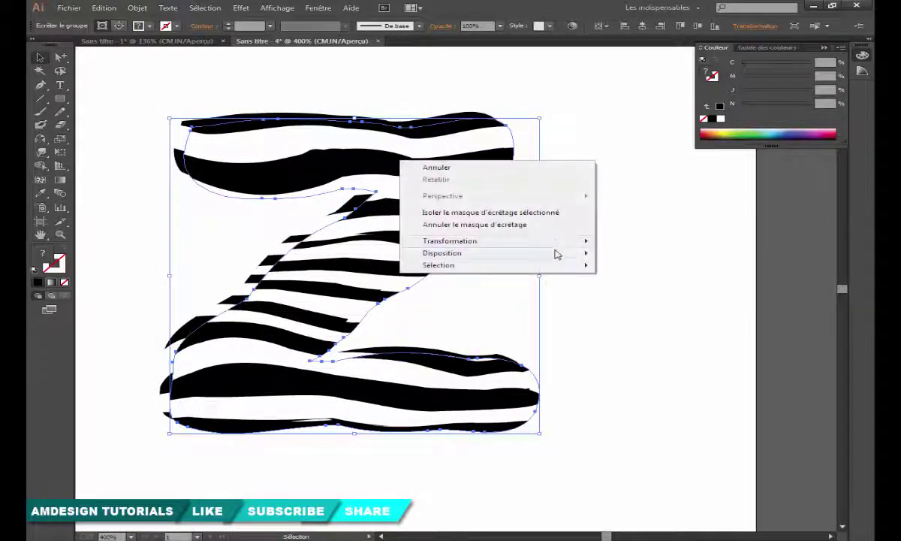
pyautogui.moveTo(557, 253)
pyautogui.click(653, 289)
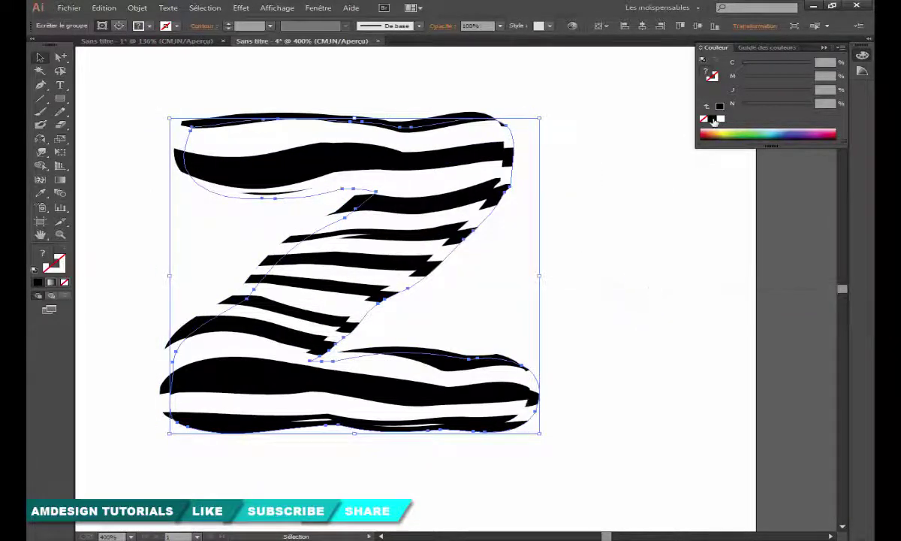
pyautogui.click(608, 222)
# Step: Shift the black shadow copy slightly to the left, closer to the striped Z, and deselect it
pyautogui.moveTo(172, 288); pyautogui.dragTo(493, 300)
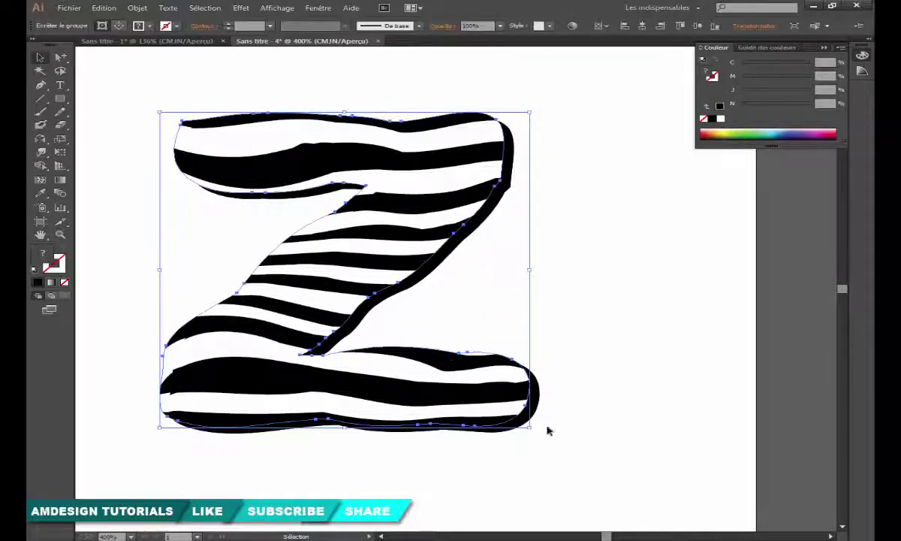
pyautogui.click(534, 398)
pyautogui.click(574, 362)
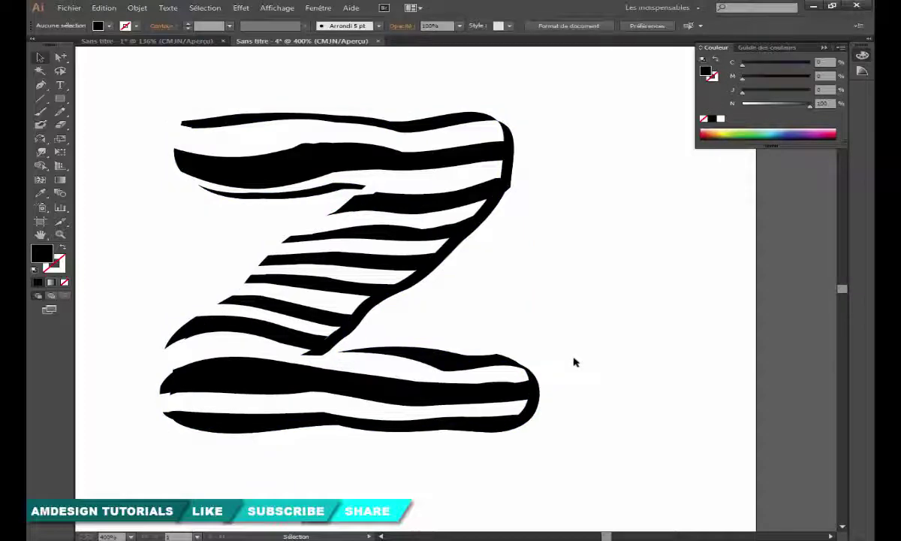
pyautogui.click(505, 163)
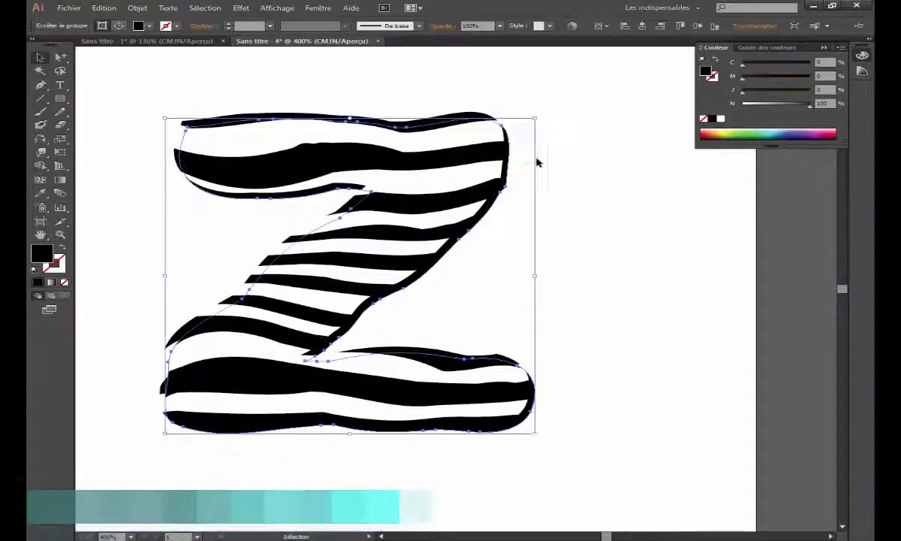
pyautogui.click(537, 162)
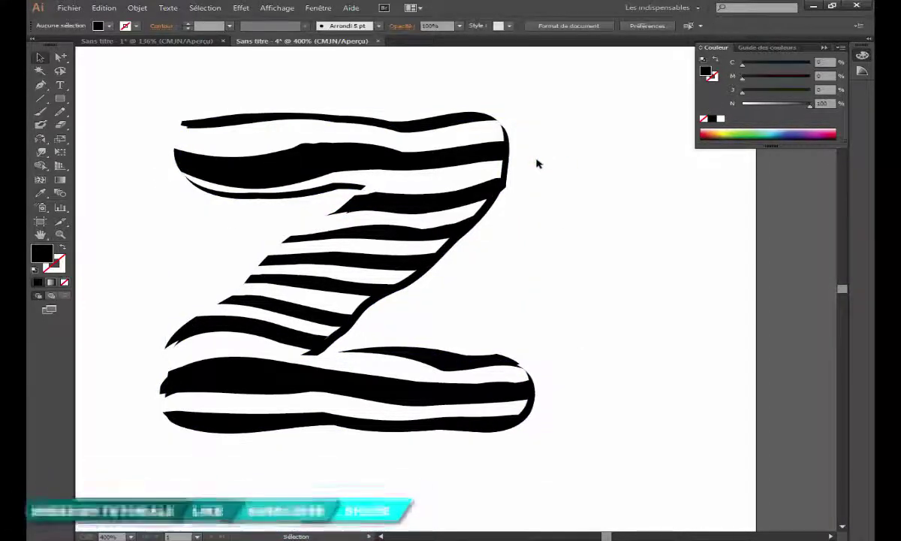
pyautogui.click(205, 328)
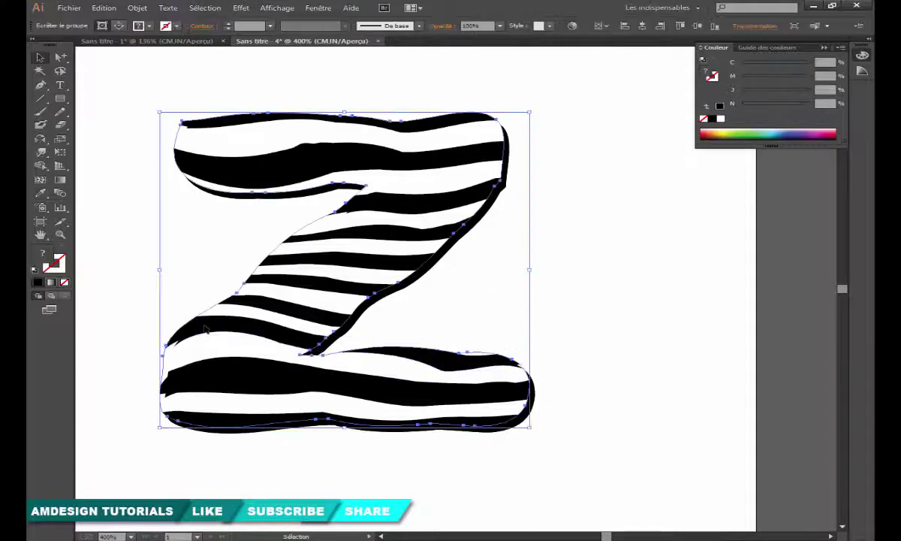
pyautogui.press('a')
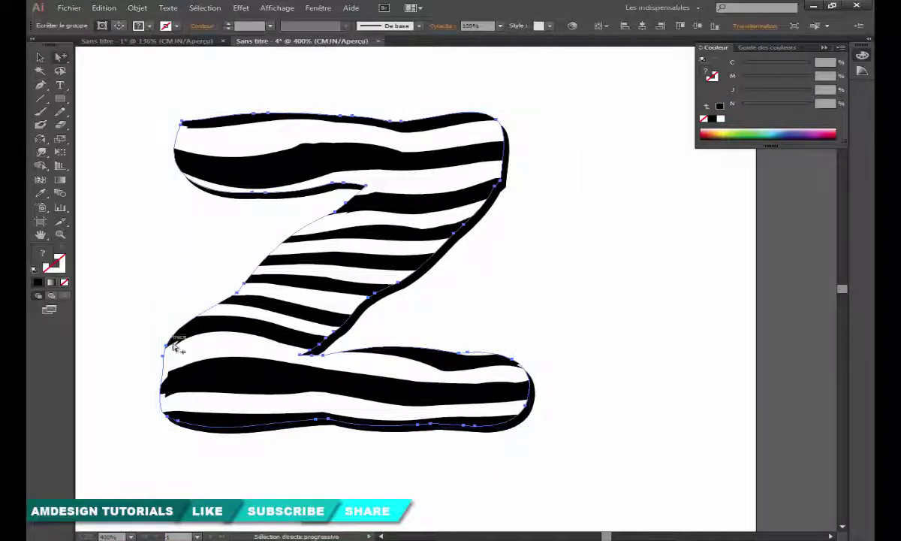
pyautogui.click(165, 311)
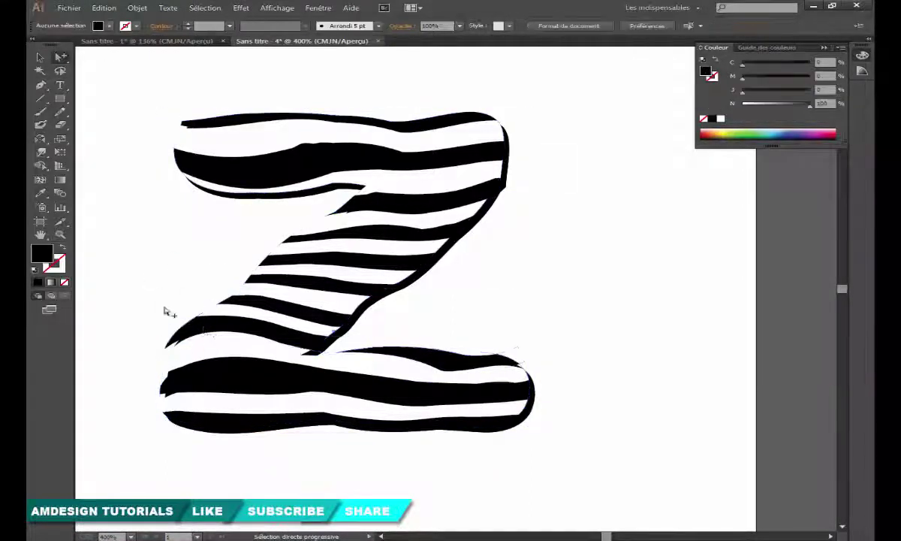
# Step: Delete the black shadow copy behind the striped Z
pyautogui.click(196, 345)
pyautogui.click(142, 261)
pyautogui.scroll(-1, 356, 258)
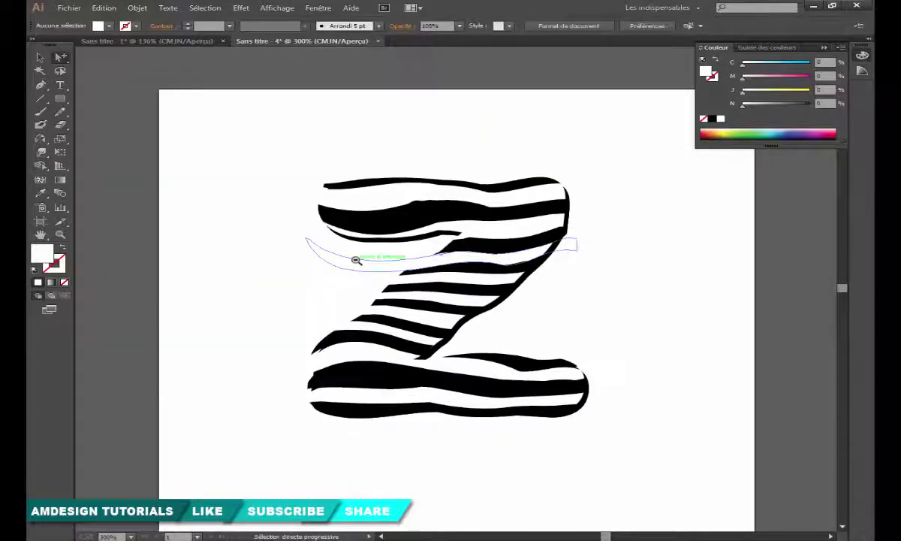
pyautogui.moveTo(471, 247); pyautogui.dragTo(372, 193)
pyautogui.press('v')
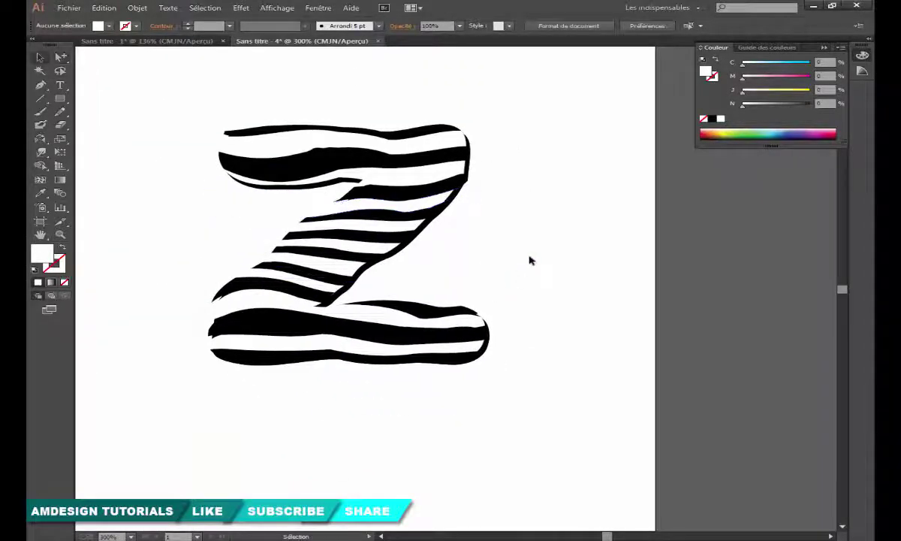
pyautogui.click(489, 348)
pyautogui.press('Delete')
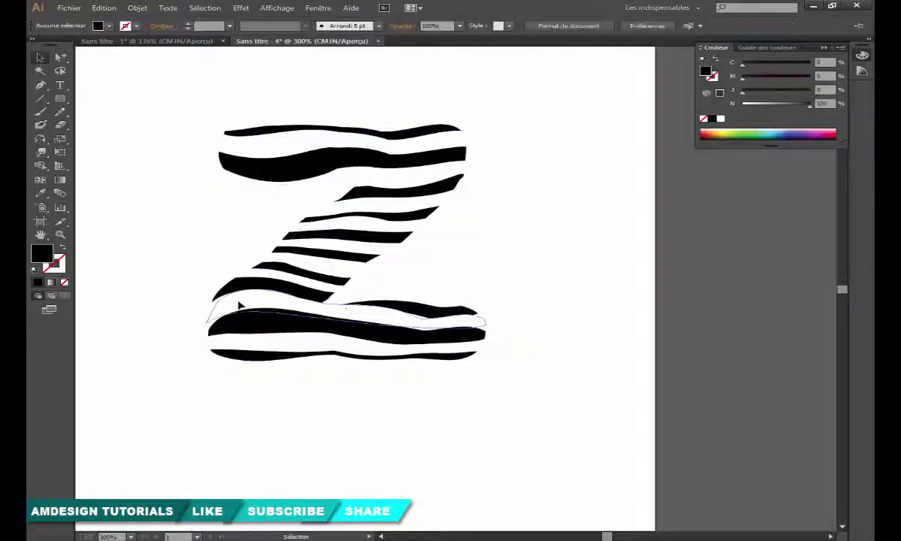
# Step: Select the clipping outline of the striped Z and fill it with white
pyautogui.hotkey('ctrl', 'a')
pyautogui.hotkey('ctrl', '7')
pyautogui.click(181, 269)
pyautogui.press('a')
pyautogui.click(249, 302)
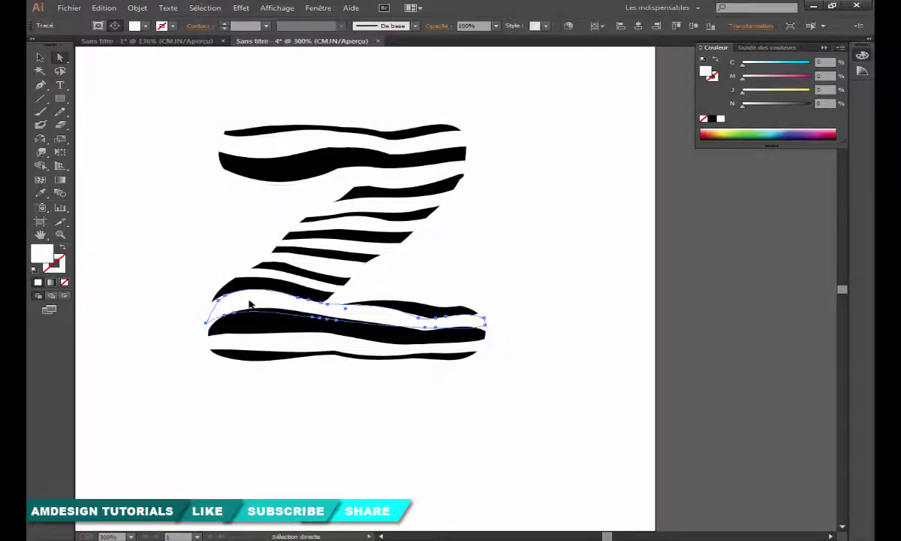
pyautogui.click(205, 259)
pyautogui.click(211, 308)
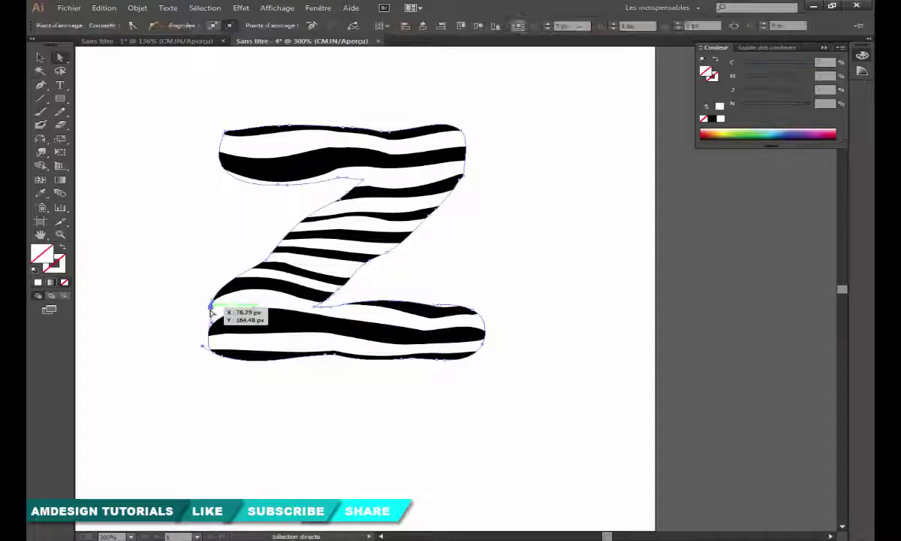
pyautogui.click(40, 57)
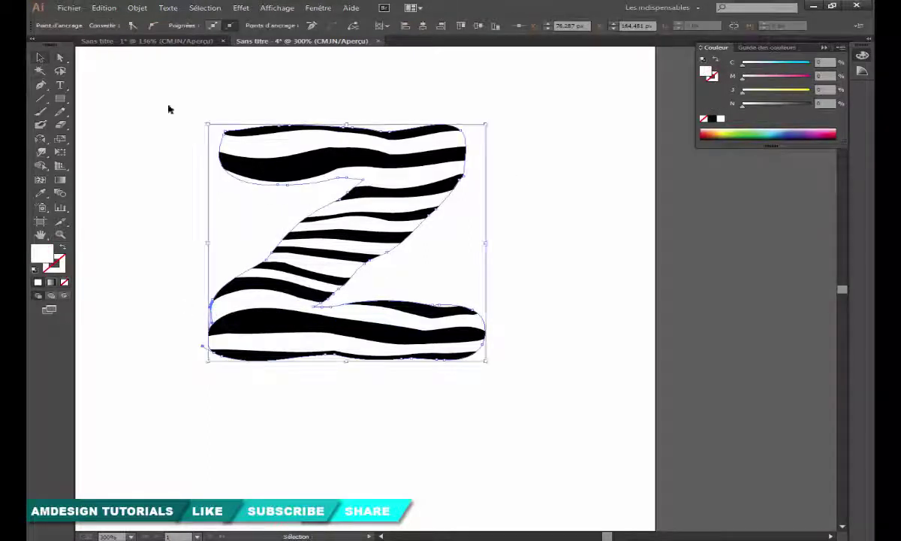
# Step: Paste a black copy of the Z behind the original, offset it slightly right and down as a shadow, and deselect it
pyautogui.click(592, 149)
pyautogui.hotkey('ctrl', 'b')
pyautogui.press('Right')
pyautogui.press('Right')
pyautogui.press('Down')
pyautogui.press('Down')
pyautogui.click(543, 201)
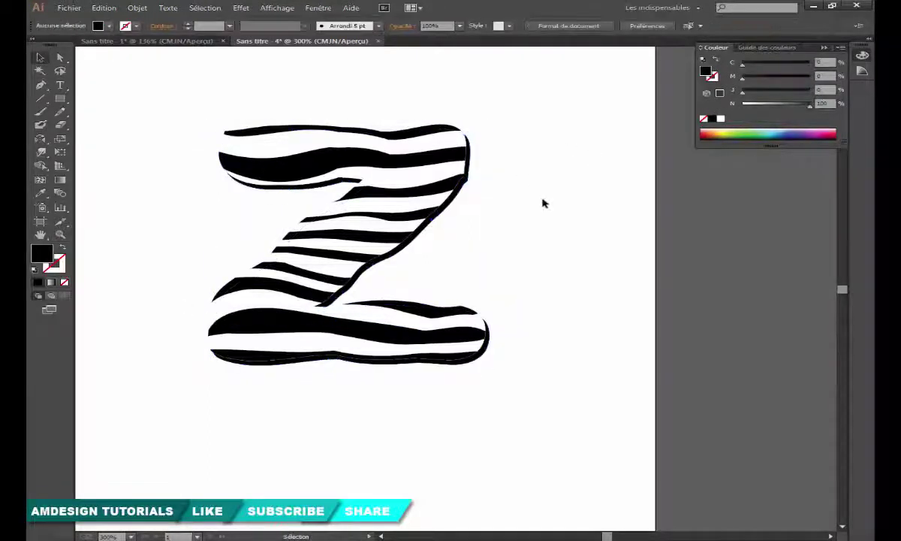
# Step: Examine the edge between the striped Z and its shadow at the end of the lower arm
pyautogui.keyDown('ctrl'); pyautogui.click(489, 358); pyautogui.keyUp('ctrl')
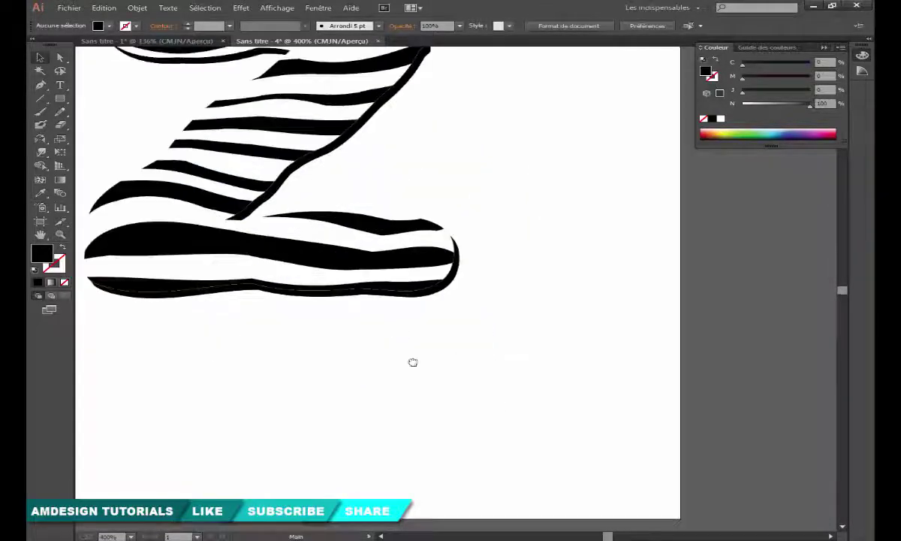
pyautogui.keyDown('ctrl'); pyautogui.click(392, 325); pyautogui.keyUp('ctrl')
pyautogui.keyDown('ctrl'); pyautogui.click(432, 277); pyautogui.keyUp('ctrl')
pyautogui.keyDown('ctrl'); pyautogui.click(449, 271); pyautogui.keyUp('ctrl')
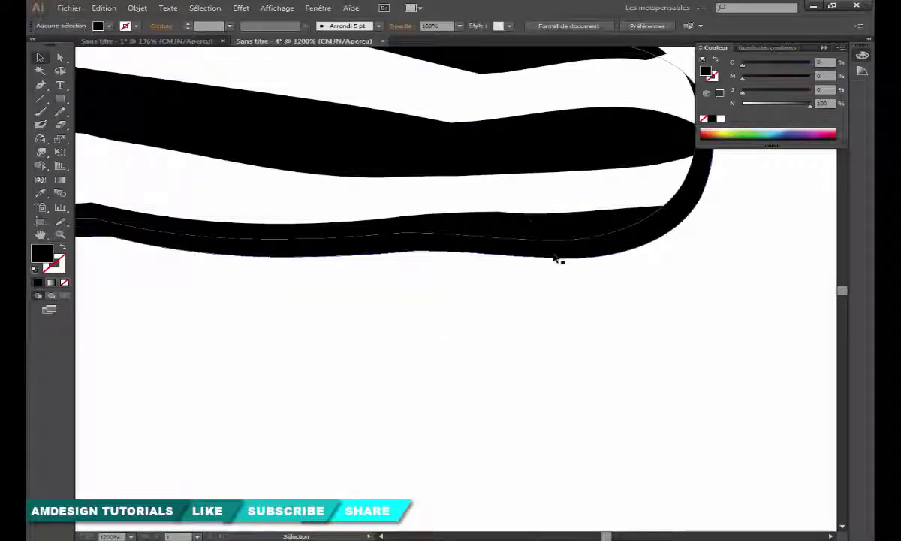
pyautogui.keyDown('ctrl'); pyautogui.keyDown('alt'); pyautogui.click(528, 220); pyautogui.keyUp('alt'); pyautogui.keyUp('ctrl')
pyautogui.keyDown('ctrl'); pyautogui.keyDown('alt'); pyautogui.click(524, 217); pyautogui.keyUp('alt'); pyautogui.keyUp('ctrl')
pyautogui.keyDown('ctrl'); pyautogui.keyDown('alt'); pyautogui.click(507, 224); pyautogui.keyUp('alt'); pyautogui.keyUp('ctrl')
pyautogui.keyDown('ctrl'); pyautogui.keyDown('alt'); pyautogui.click(398, 272); pyautogui.keyUp('alt'); pyautogui.keyUp('ctrl')
# Step: Group the striped Z together with its black shadow
pyautogui.hotkey('ctrl', 'a')
pyautogui.hotkey('ctrl', 'g')
pyautogui.moveTo(413, 303); pyautogui.dragTo(424, 269)
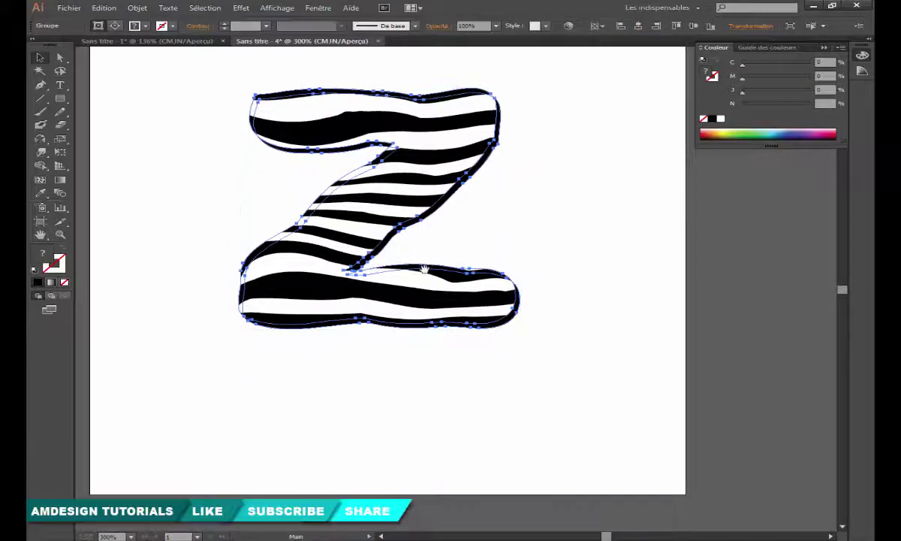
# Step: Add the text "Zebra" and place it below the striped Z
pyautogui.press('t')
pyautogui.click(241, 388)
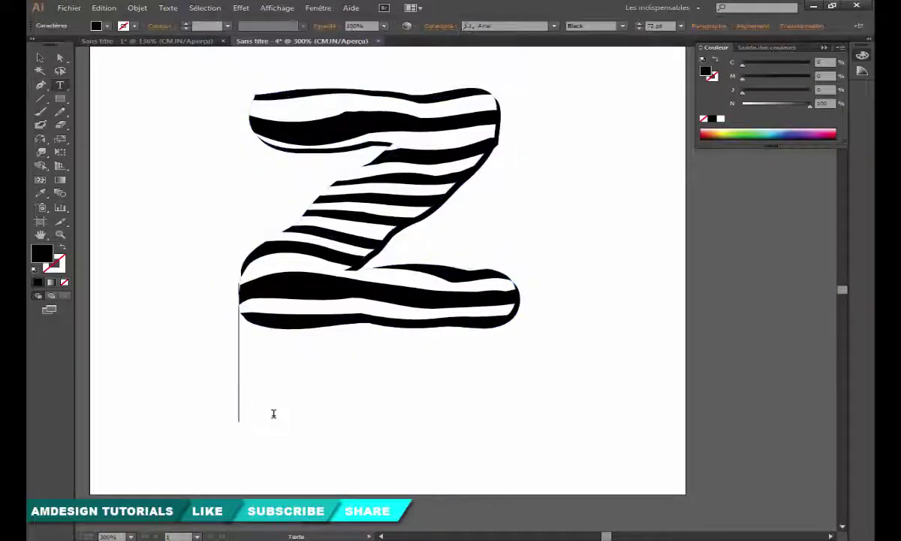
pyautogui.write('Zeb')
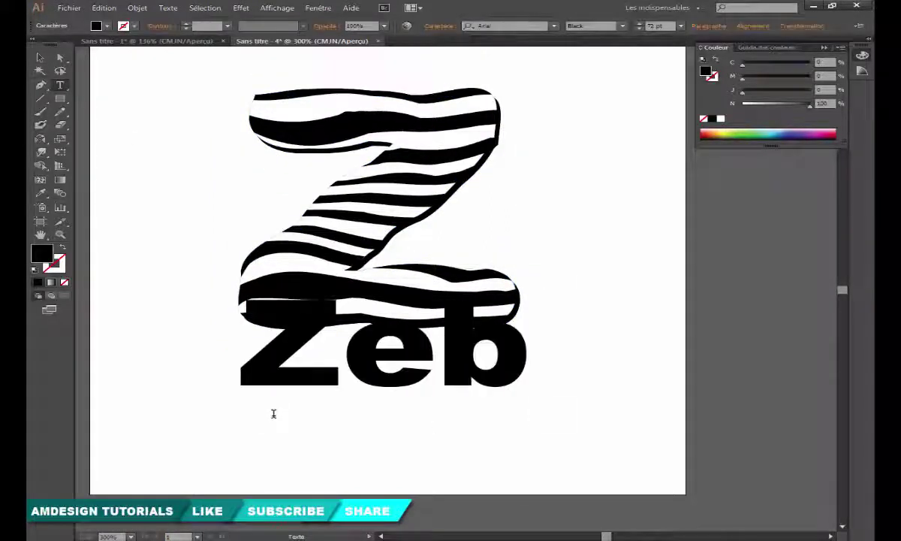
pyautogui.write('ra')
pyautogui.press('Escape')
pyautogui.moveTo(462, 370); pyautogui.dragTo(378, 411)
# Step: Change the font style of the Zebra text to Arial Narrow
pyautogui.click(449, 27)
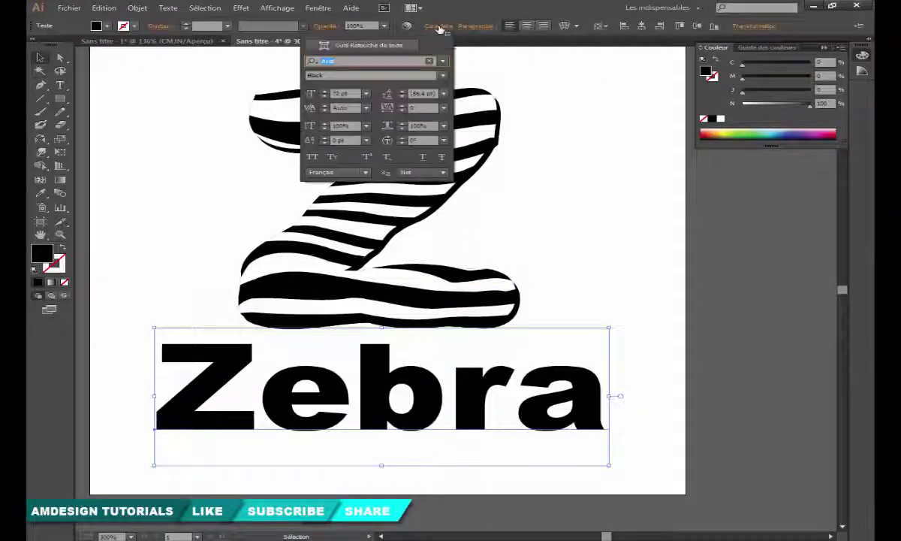
pyautogui.click(444, 76)
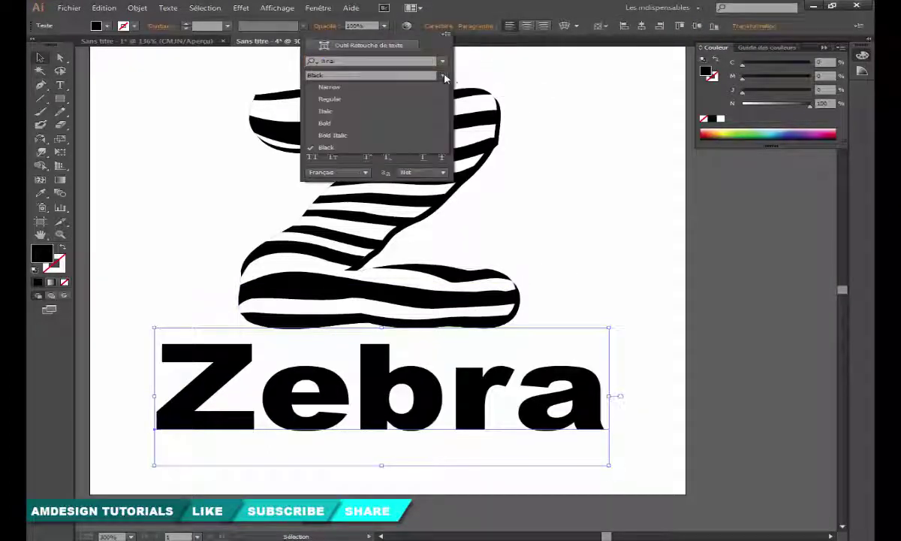
pyautogui.click(391, 89)
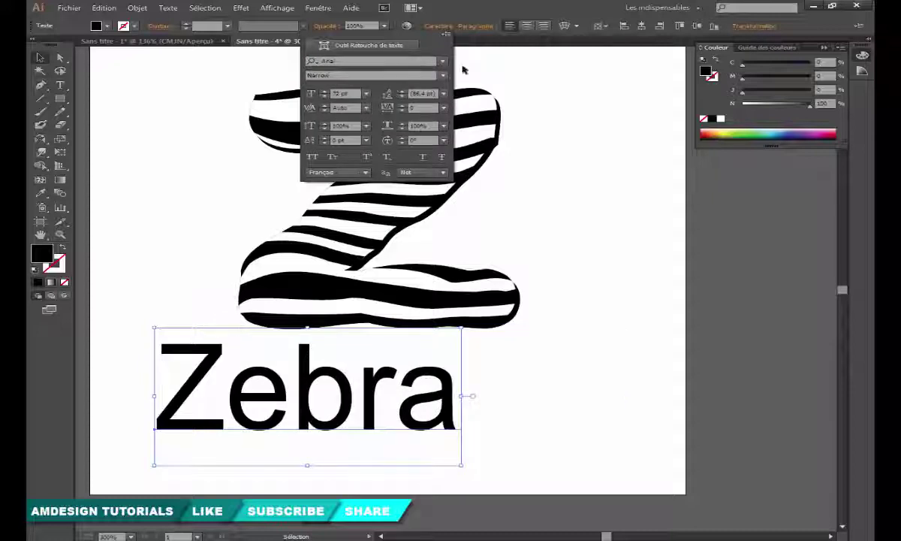
pyautogui.click(559, 115)
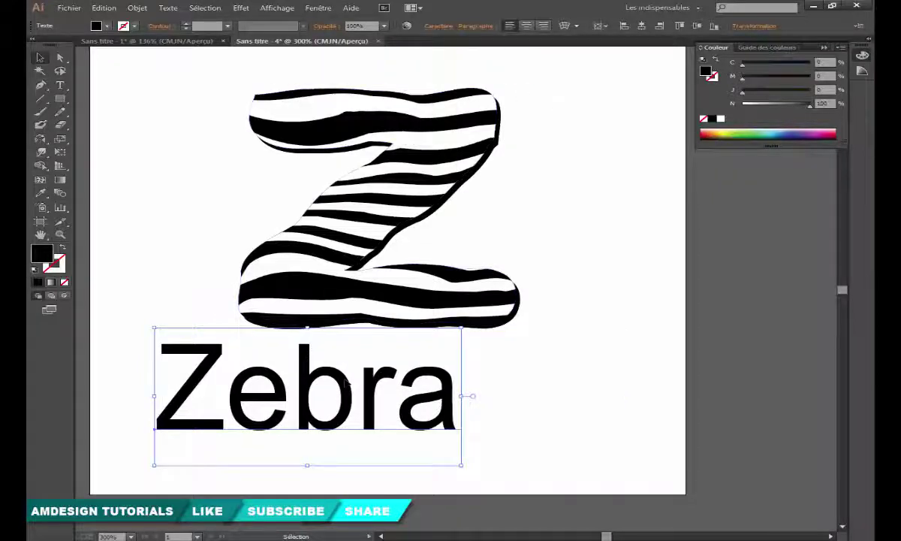
# Step: Move the Zebra text right and up beneath the Z, and reduce its height slightly
pyautogui.moveTo(326, 376); pyautogui.dragTo(379, 365)
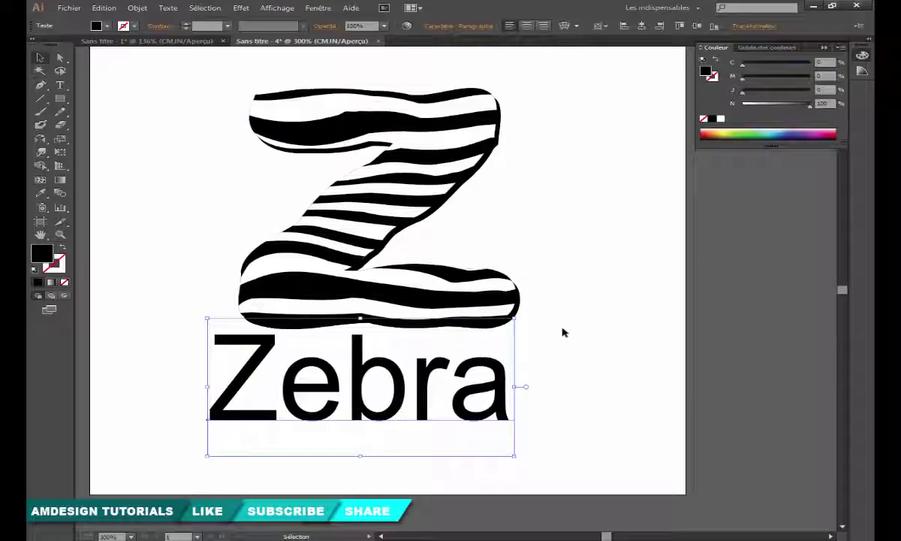
pyautogui.moveTo(359, 320); pyautogui.dragTo(363, 328)
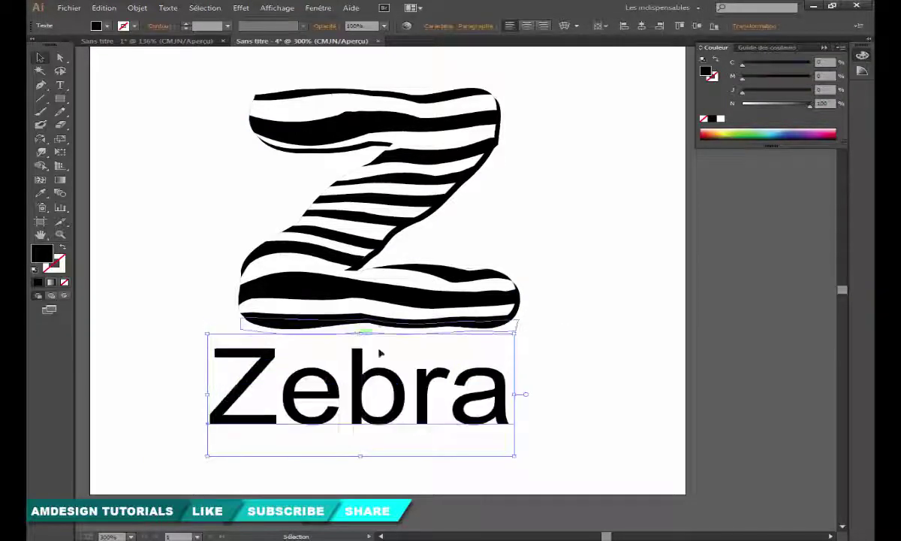
pyautogui.moveTo(402, 380); pyautogui.dragTo(402, 375)
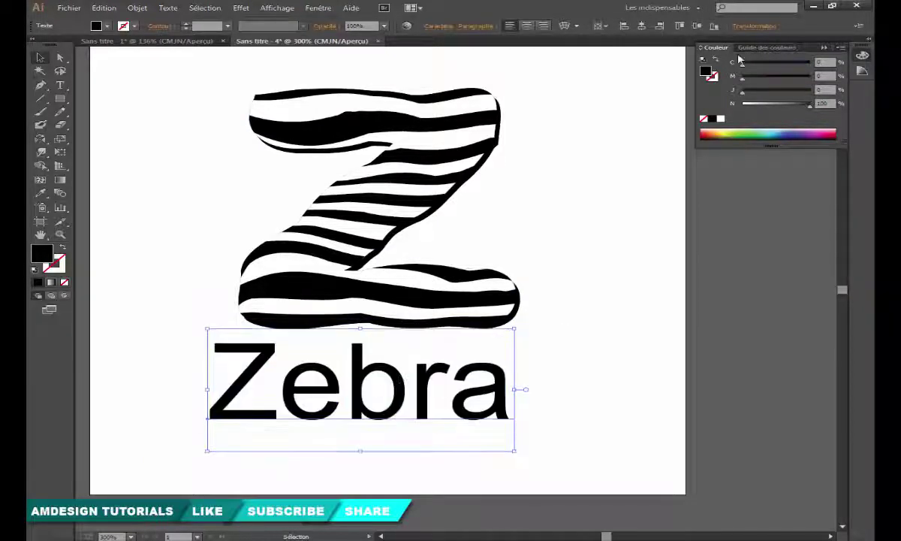
# Step: Set the letter tracking of the Zebra text to 100
pyautogui.click(433, 28)
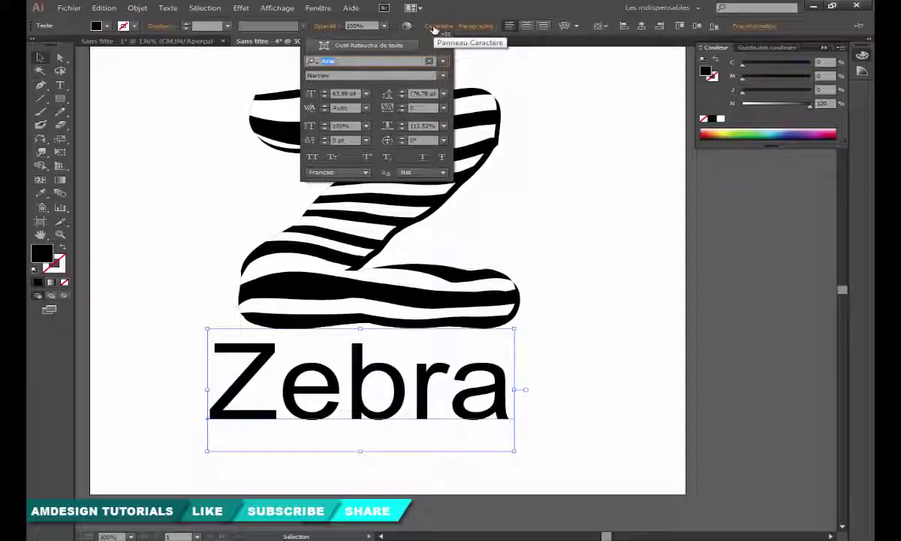
pyautogui.click(388, 109)
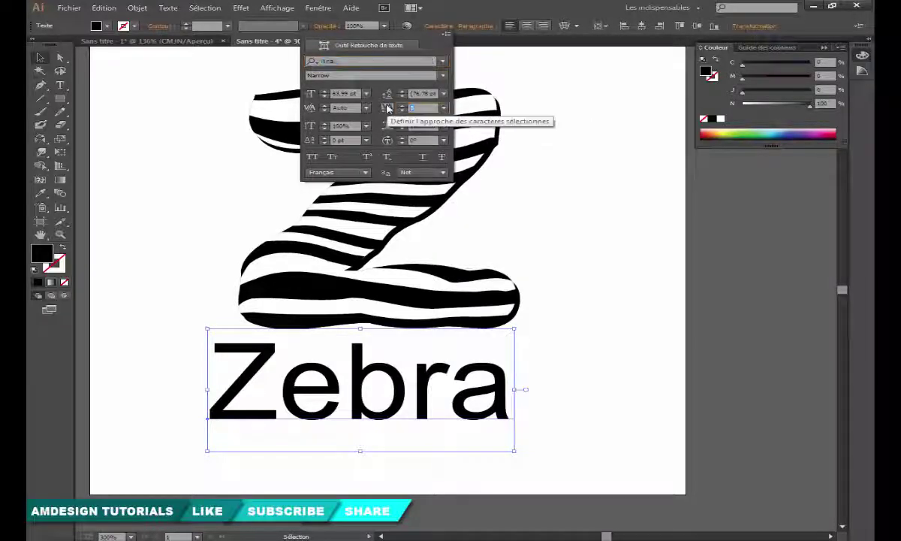
pyautogui.write('100')
pyautogui.press('Return')
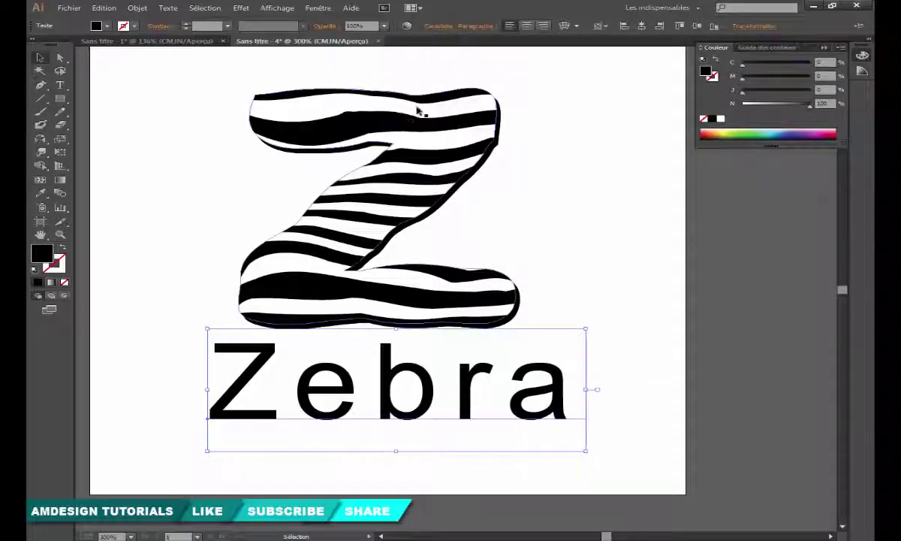
# Step: Align the striped Z and the Zebra text on their horizontal centers, and deselect them
pyautogui.click(233, 210)
pyautogui.moveTo(208, 209); pyautogui.dragTo(380, 391)
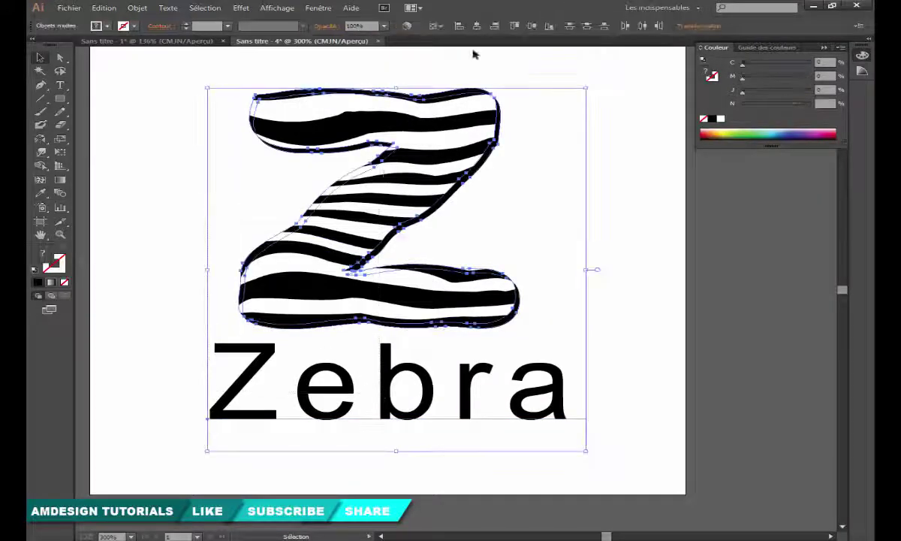
pyautogui.click(478, 26)
pyautogui.click(165, 233)
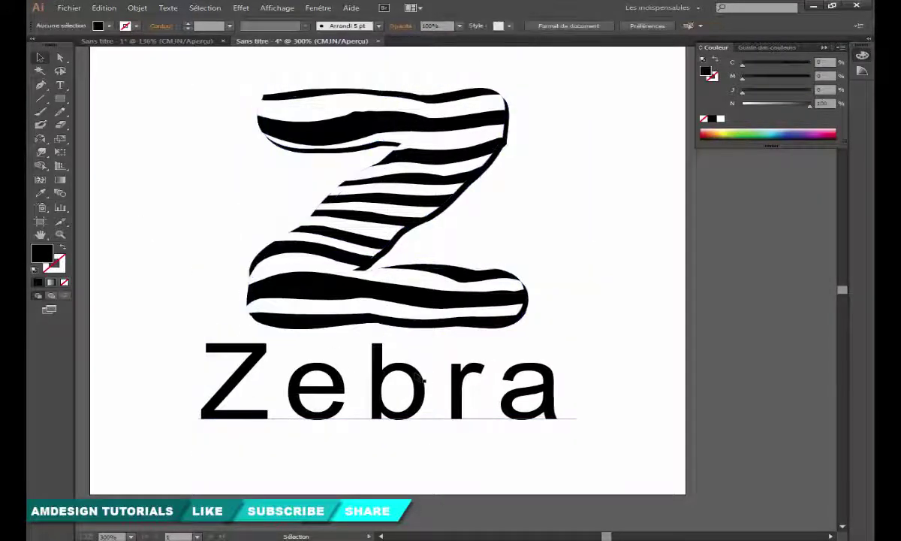
# Step: Nudge the Zebra text up closer to the striped Z and deselect it
pyautogui.click(415, 375)
pyautogui.press('Up')
pyautogui.press('Up')
pyautogui.press('Up')
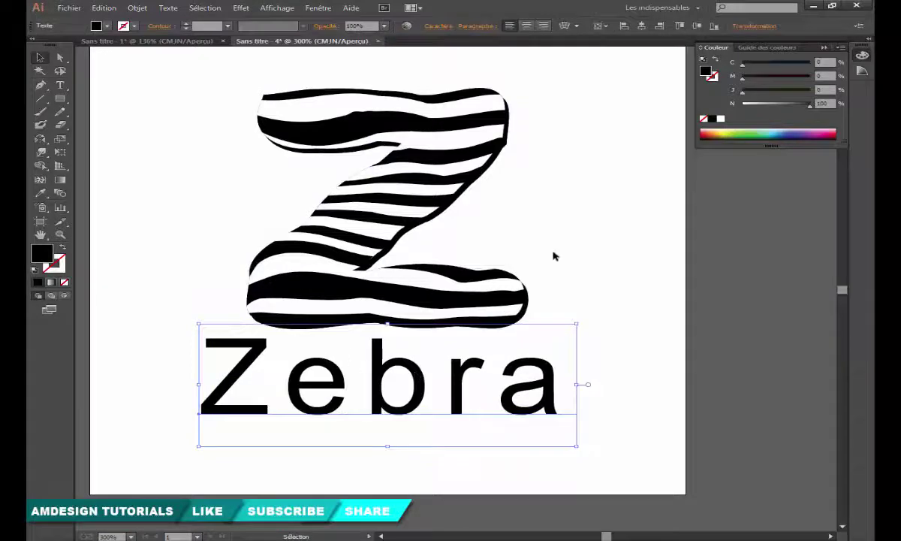
pyautogui.press('Up')
pyautogui.press('Up')
pyautogui.press('Up')
pyautogui.click(552, 233)
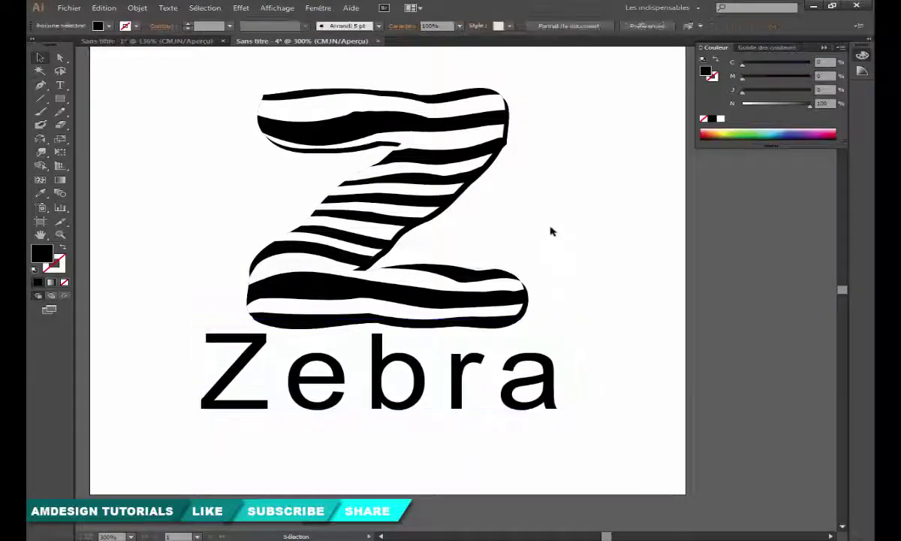
# Step: Group the Z and the Zebra text, center the group vertically on the artboard, and deselect it
pyautogui.keyDown('alt'); pyautogui.click(448, 300); pyautogui.keyUp('alt')
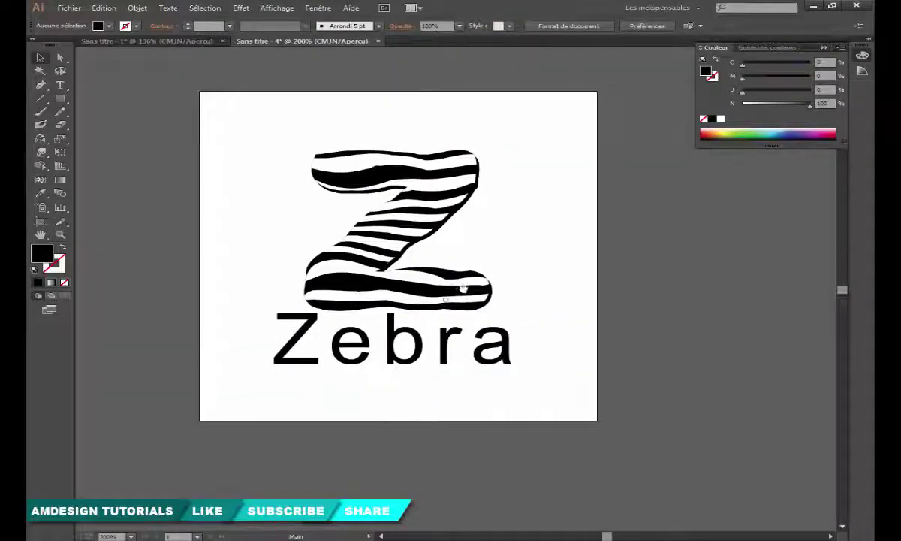
pyautogui.moveTo(233, 200); pyautogui.dragTo(524, 370)
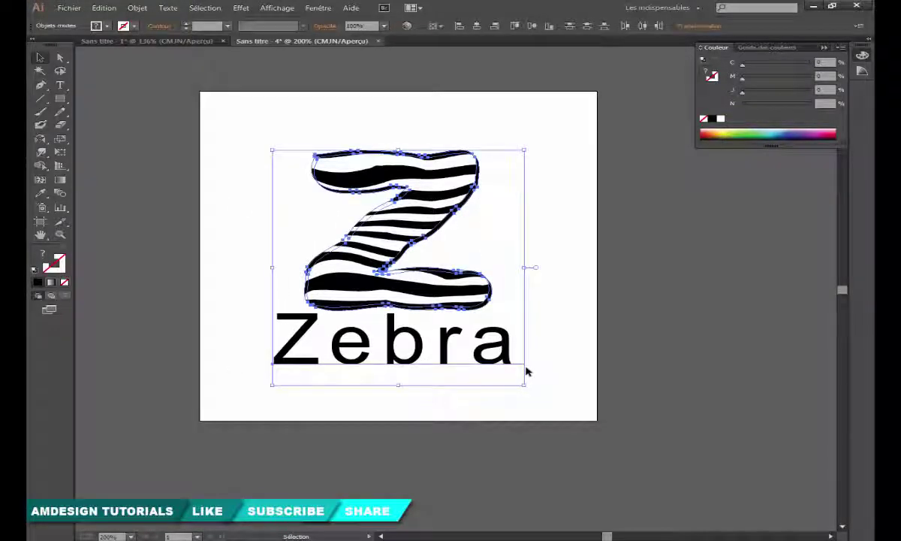
pyautogui.hotkey('ctrl', 'g')
pyautogui.click(533, 27)
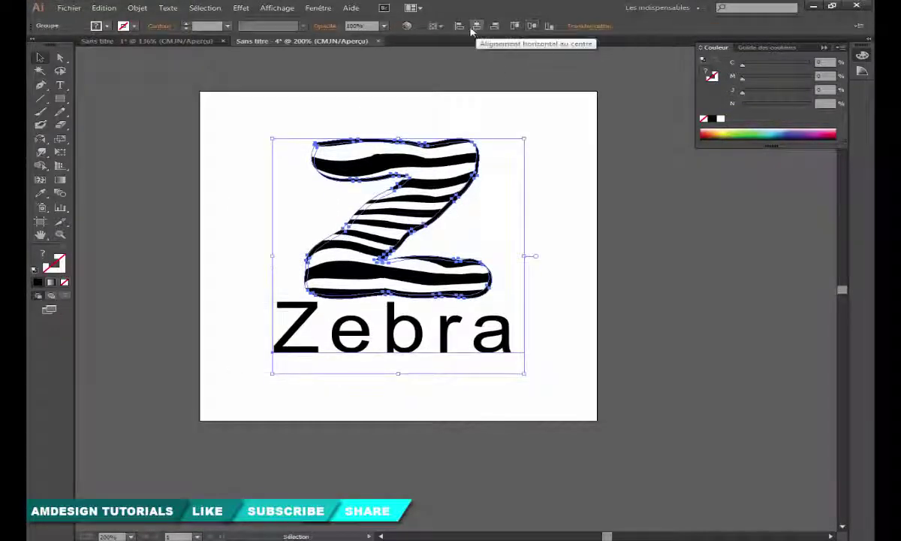
pyautogui.click(406, 96)
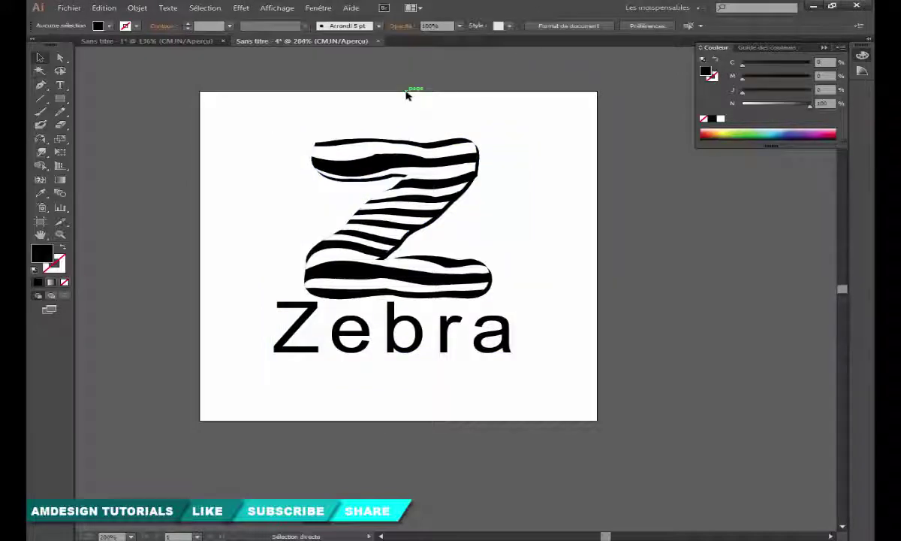
# Step: Display the finished zebra logo in full-screen mode with the artboard fitted to the window
pyautogui.hotkey('ctrl', '0')
pyautogui.press('f')
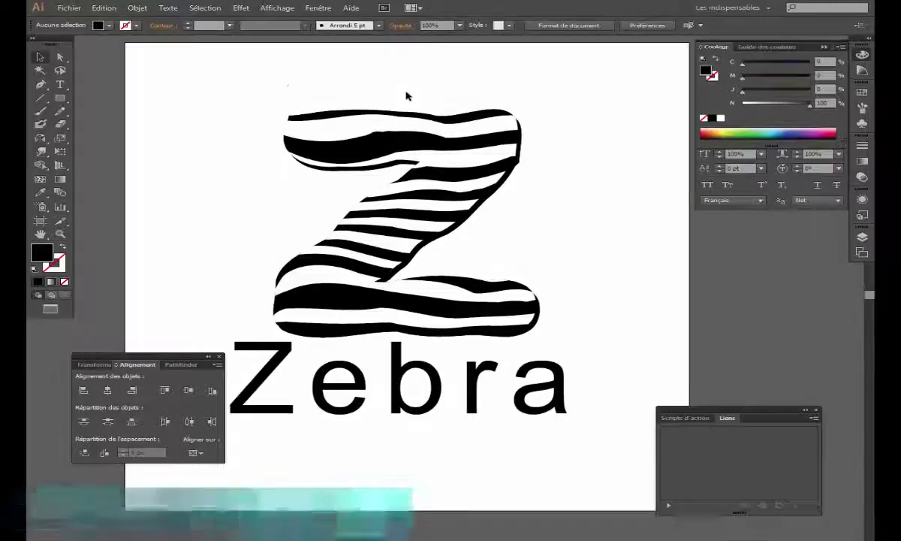
pyautogui.press('f')
pyautogui.hotkey('ctrl', '0')
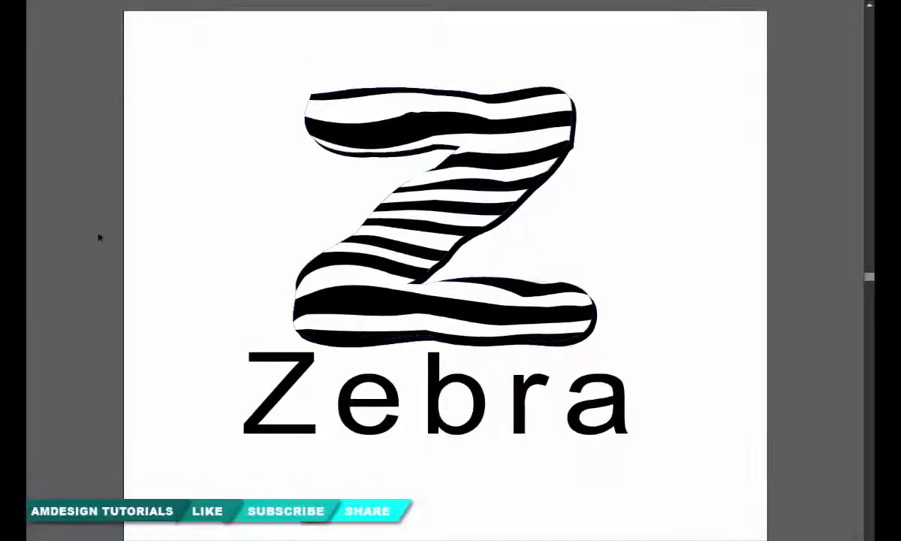